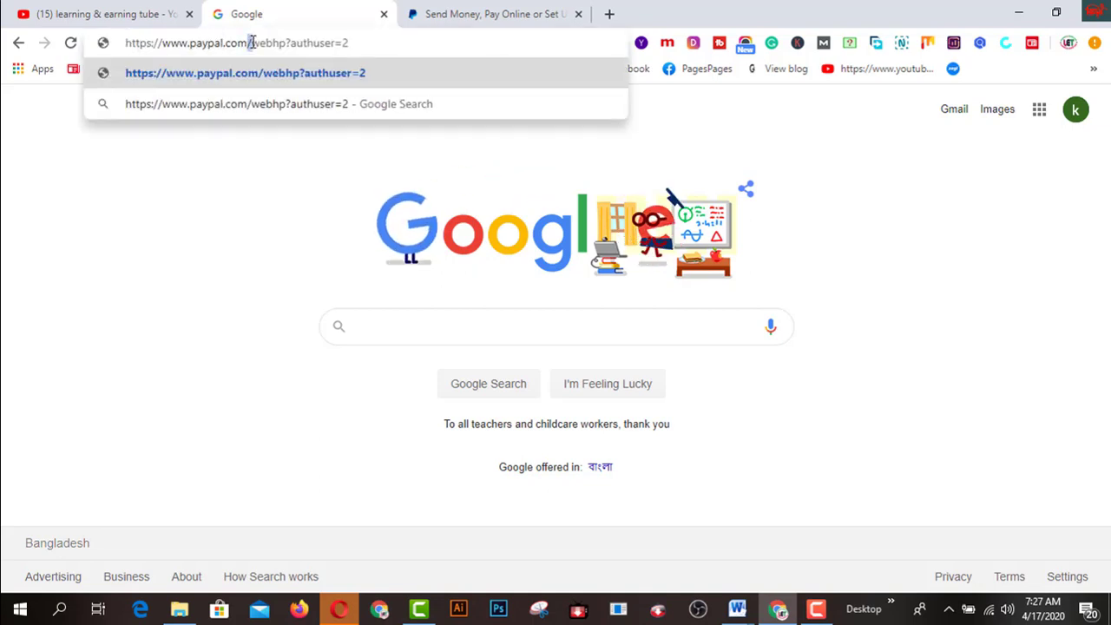
Change the address to paypal.com/cy to go to the PayPal Cyprus site
{"action": "left_click_drag", "start_coordinate": [251, 42], "coordinate": [354, 47]}
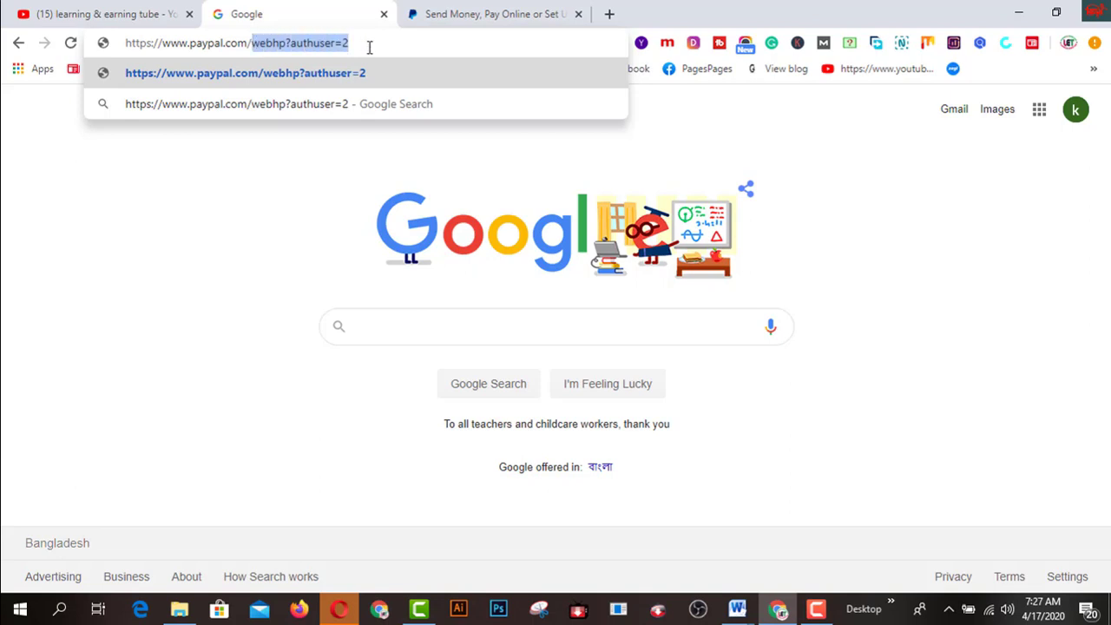
{"action": "type", "text": "cy"}
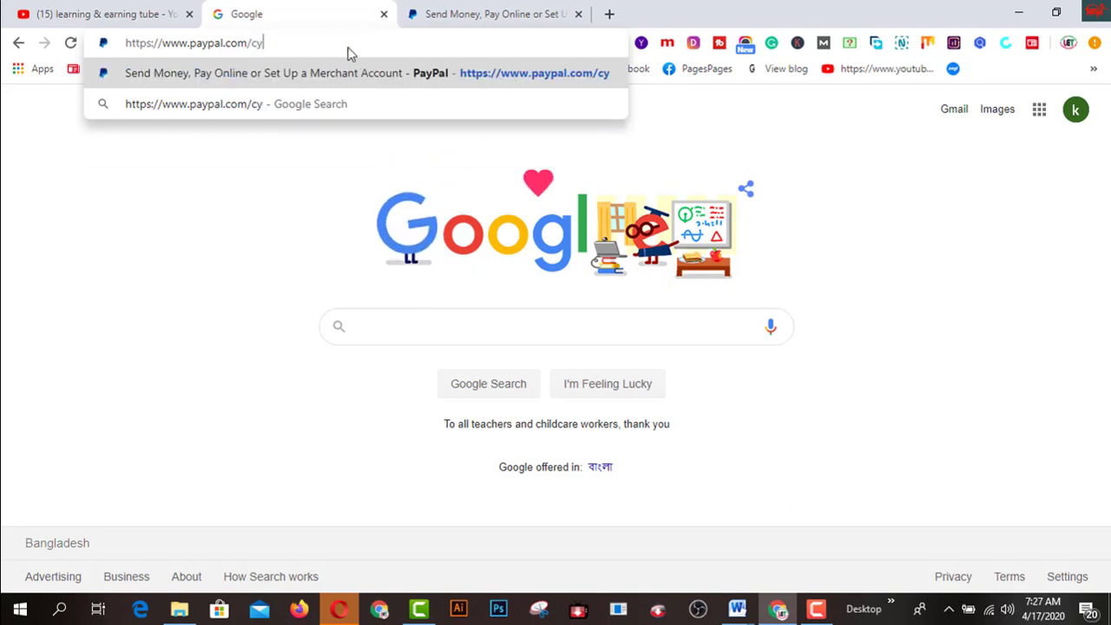
{"action": "left_click", "coordinate": [508, 81]}
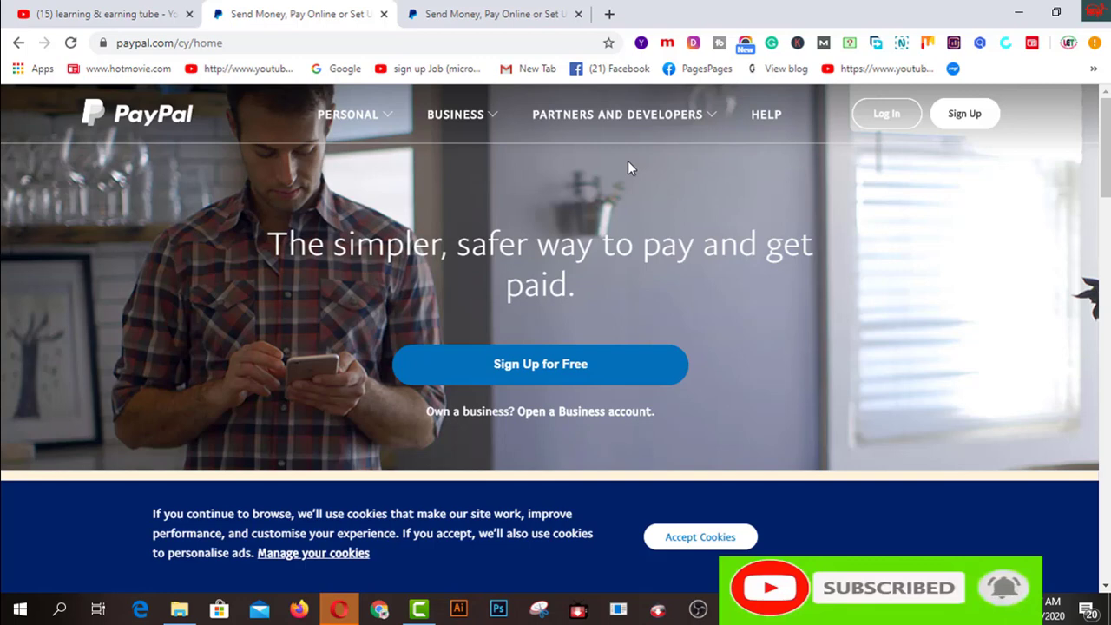
Start signing up, choose Business Account as the account type and continue
{"action": "left_click", "coordinate": [961, 122]}
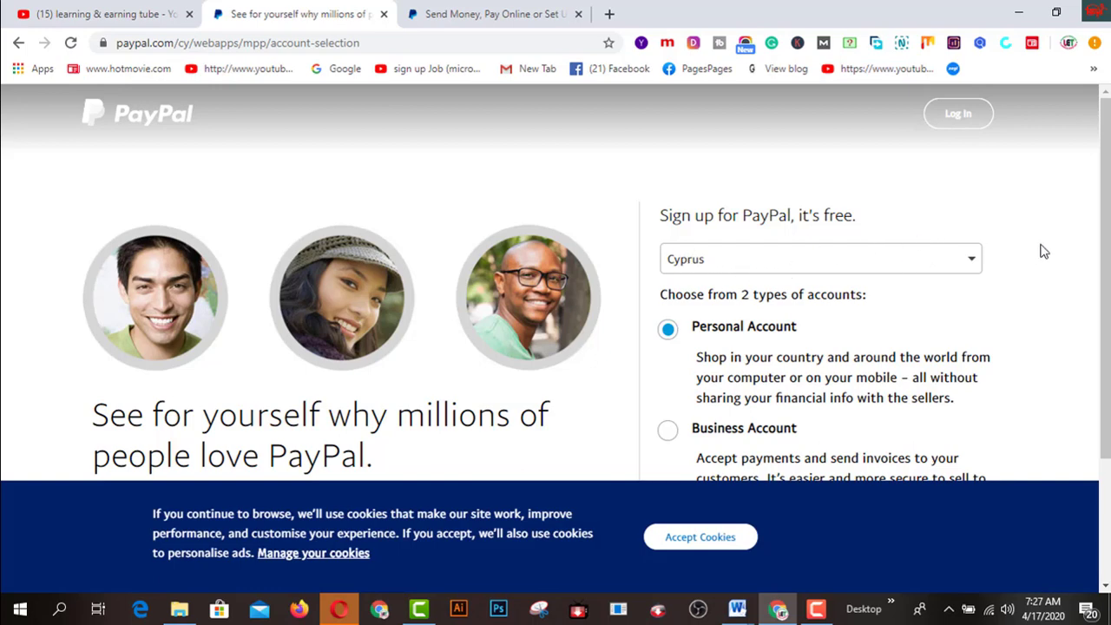
{"action": "scroll", "coordinate": [1042, 250], "scroll_direction": "down", "scroll_amount": 1}
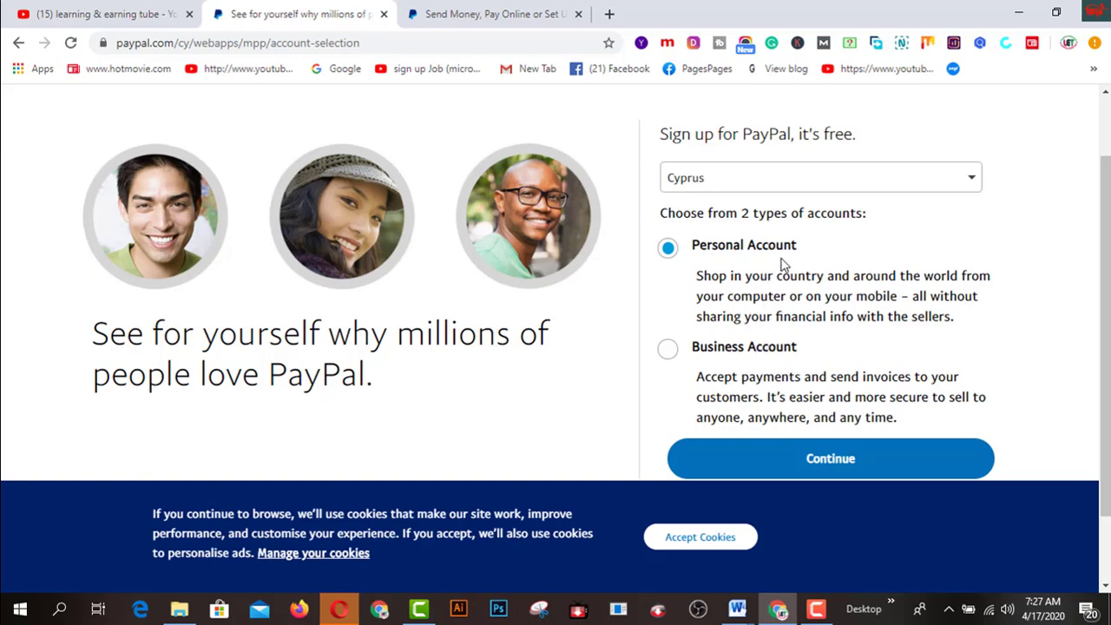
{"action": "left_click", "coordinate": [668, 355]}
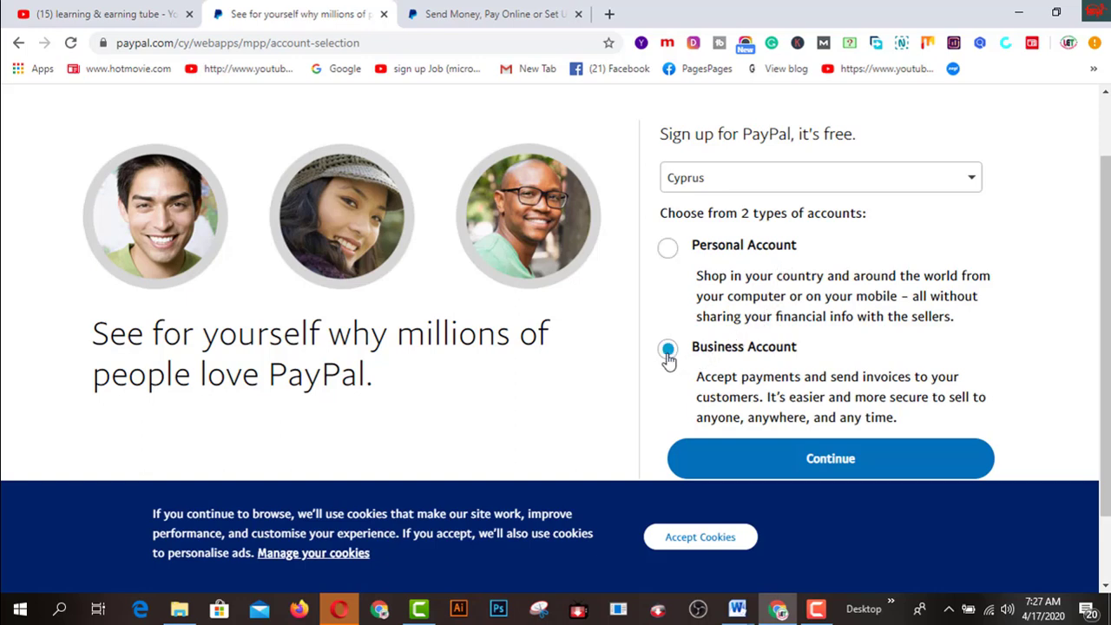
{"action": "left_click", "coordinate": [829, 462]}
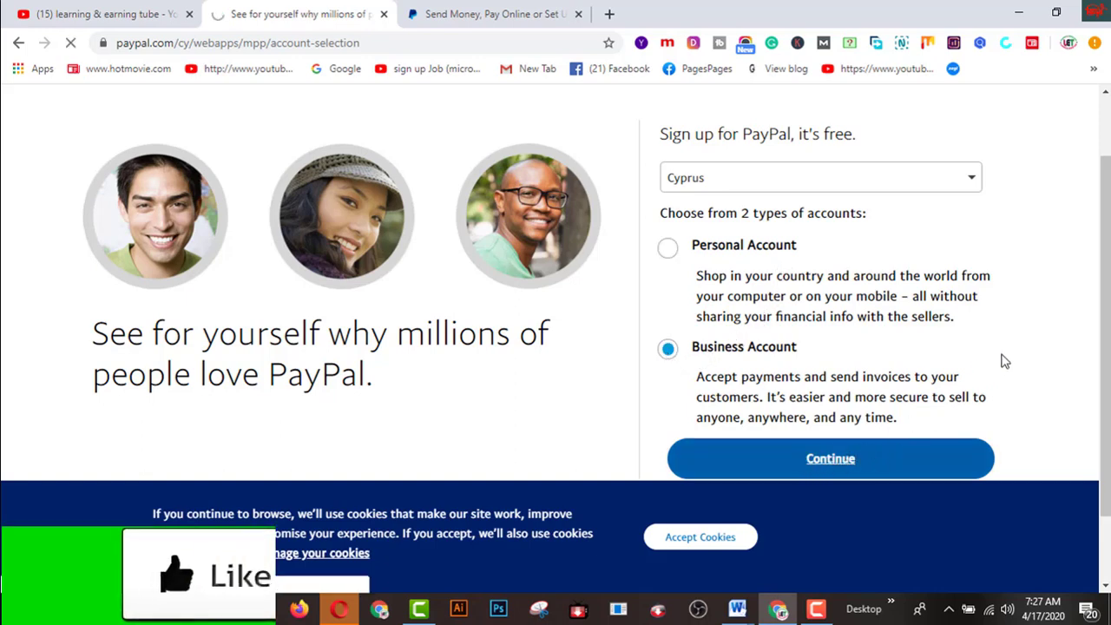
Fill the login password from Chrome's saved password and continue the business sign-up
{"action": "scroll", "coordinate": [823, 329], "scroll_direction": "down", "scroll_amount": 2}
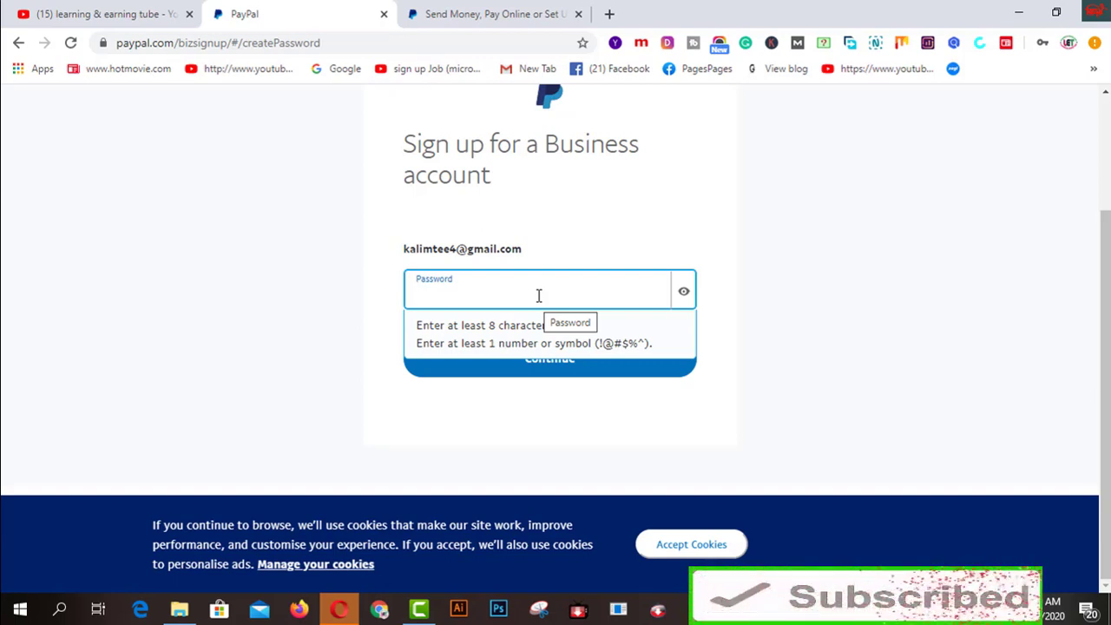
{"action": "left_click", "coordinate": [538, 296]}
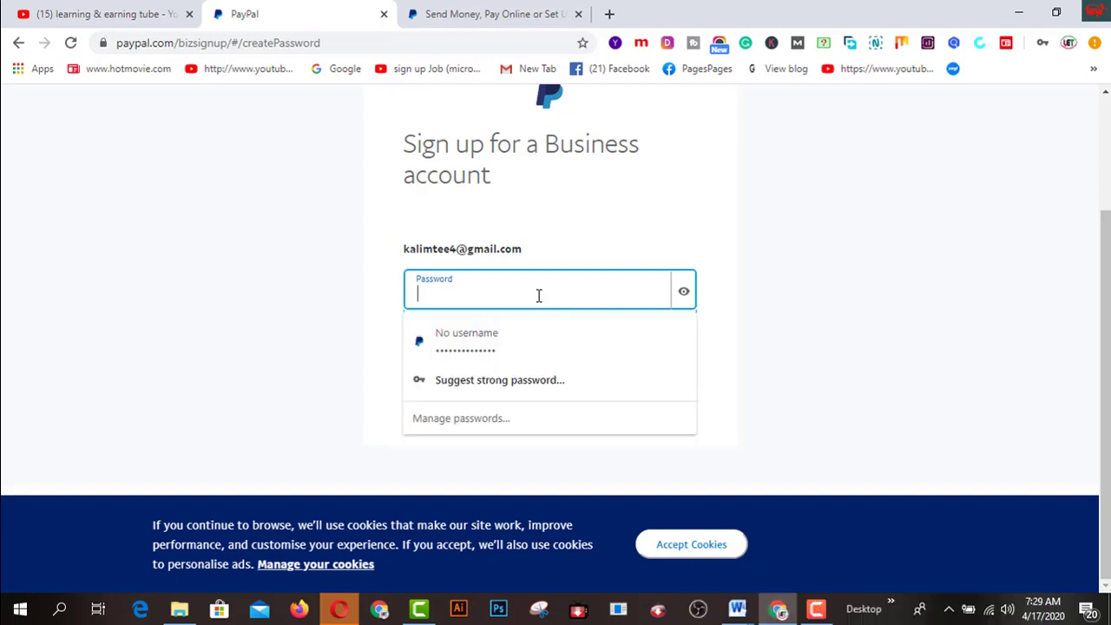
{"action": "left_click", "coordinate": [534, 341]}
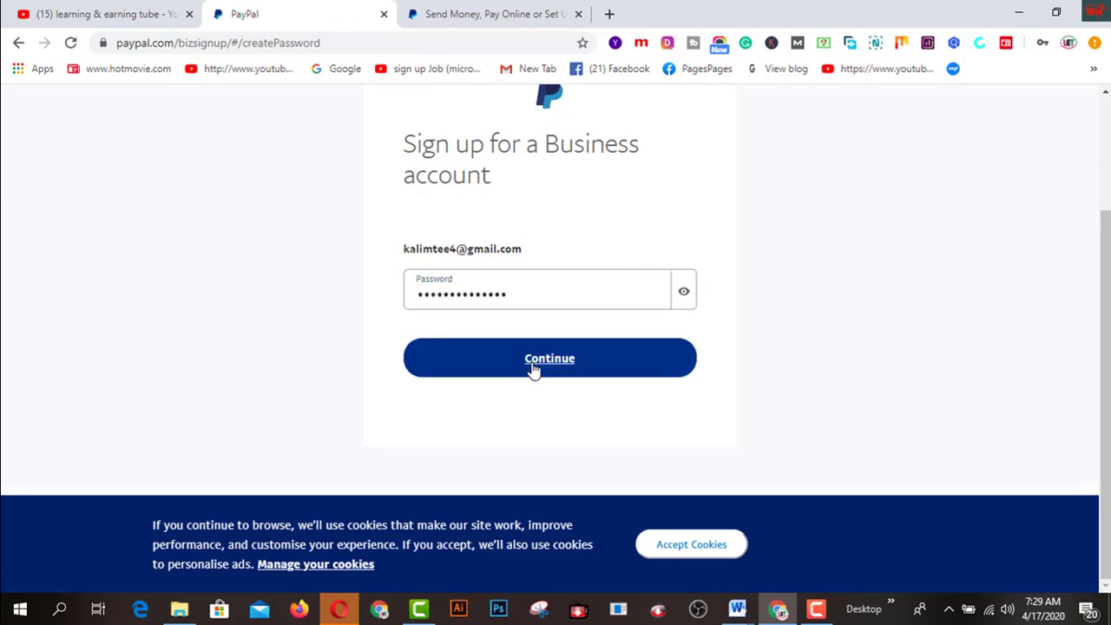
{"action": "left_click", "coordinate": [529, 367]}
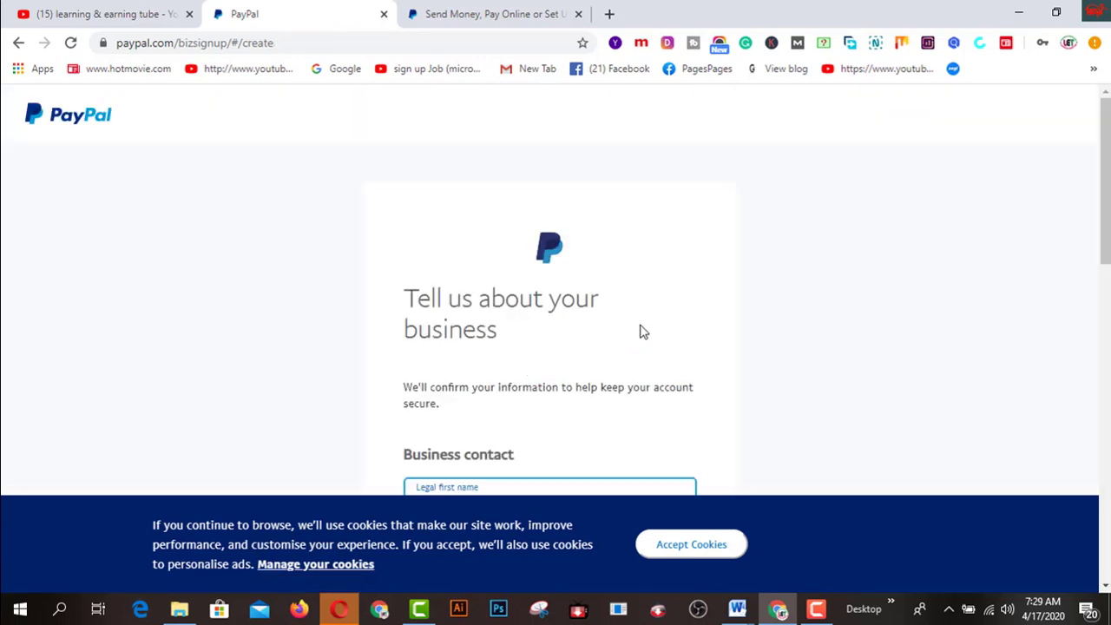
{"action": "scroll", "coordinate": [640, 330], "scroll_direction": "down", "scroll_amount": 2}
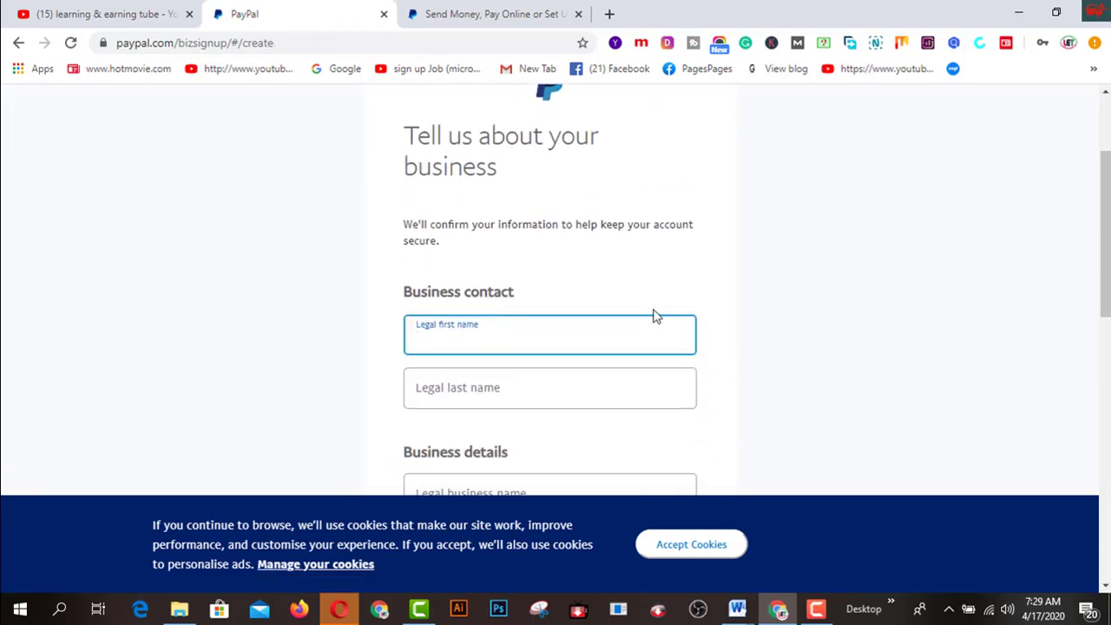
{"action": "scroll", "coordinate": [655, 317], "scroll_direction": "down", "scroll_amount": 1}
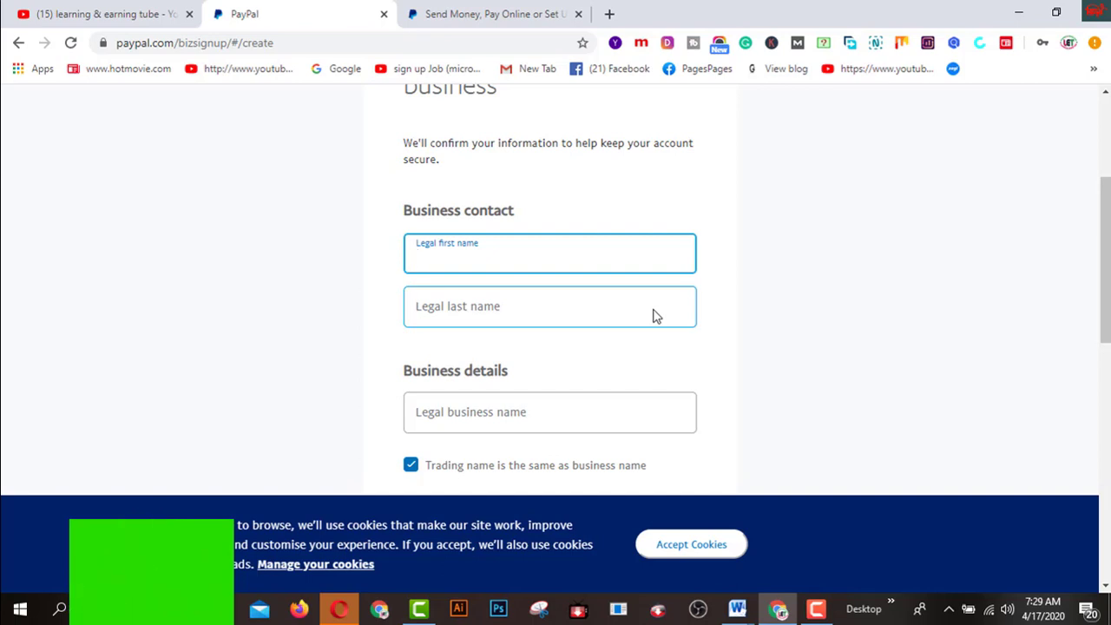
{"action": "mouse_move", "coordinate": [740, 611]}
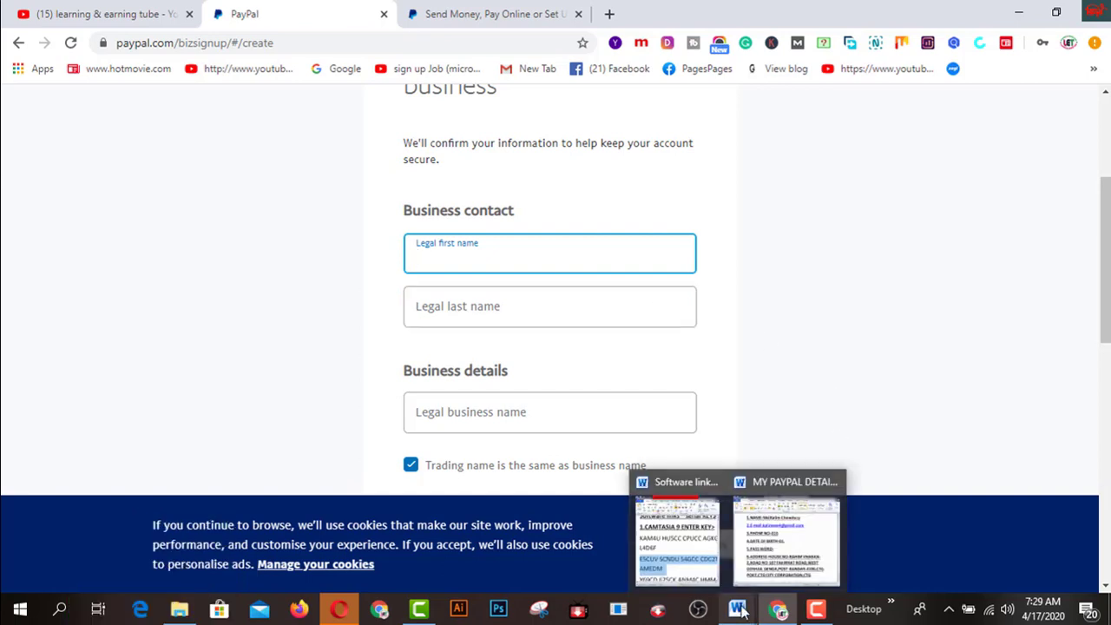
Bring the MY PAYPAL DETAILS Word notes forward and position them beside the PayPal form
{"action": "left_click", "coordinate": [785, 547]}
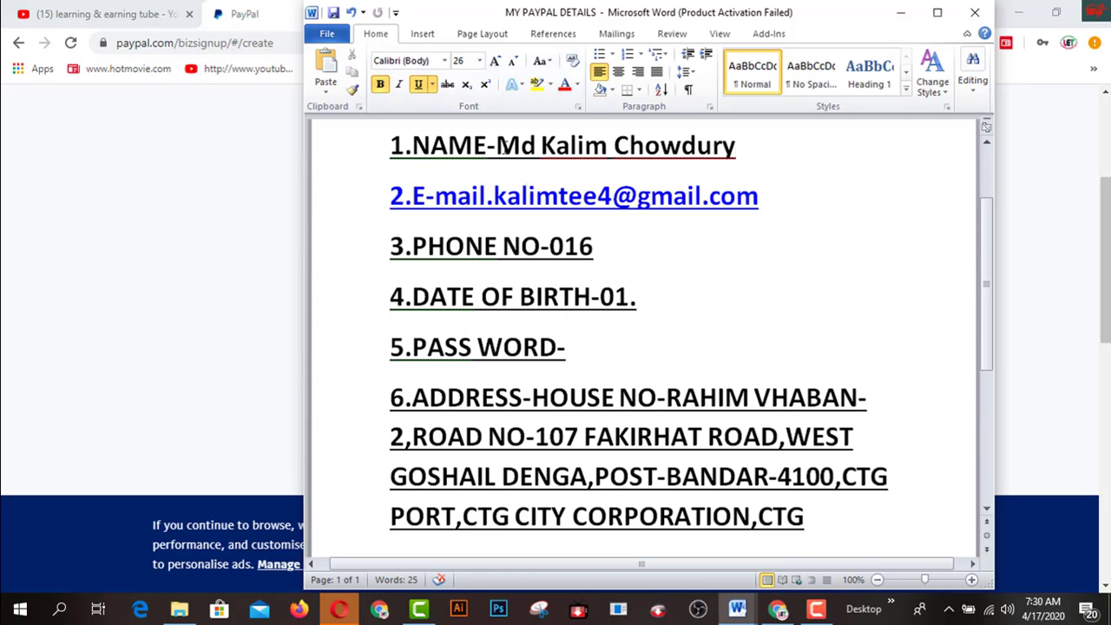
{"action": "left_click_drag", "start_coordinate": [843, 27], "coordinate": [898, 384]}
{"action": "left_click", "coordinate": [492, 307]}
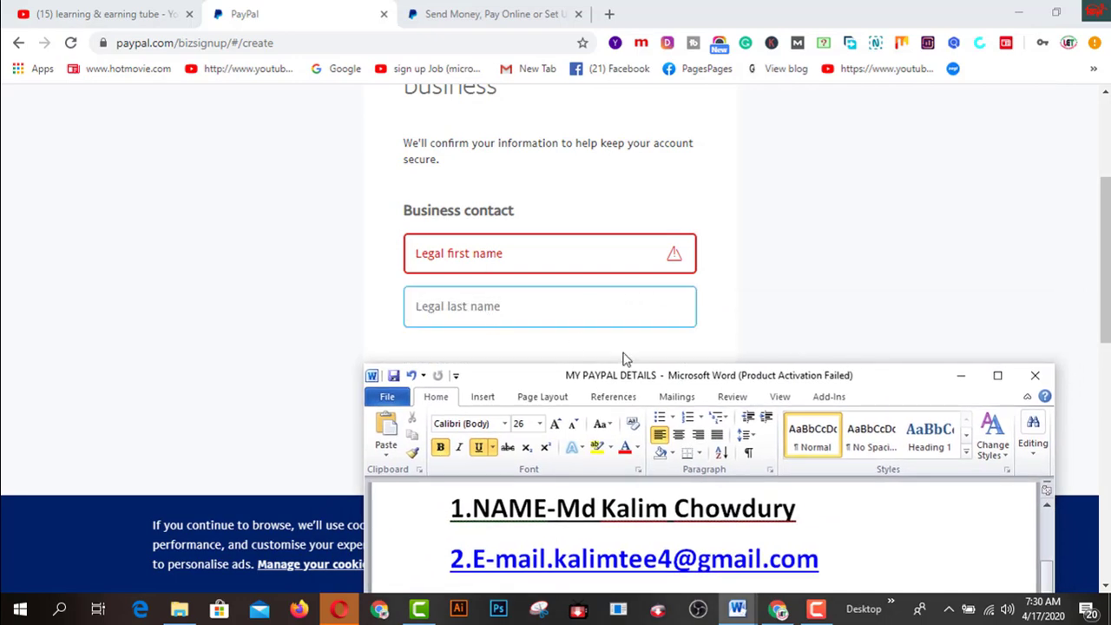
{"action": "left_click_drag", "start_coordinate": [910, 387], "coordinate": [1110, 78]}
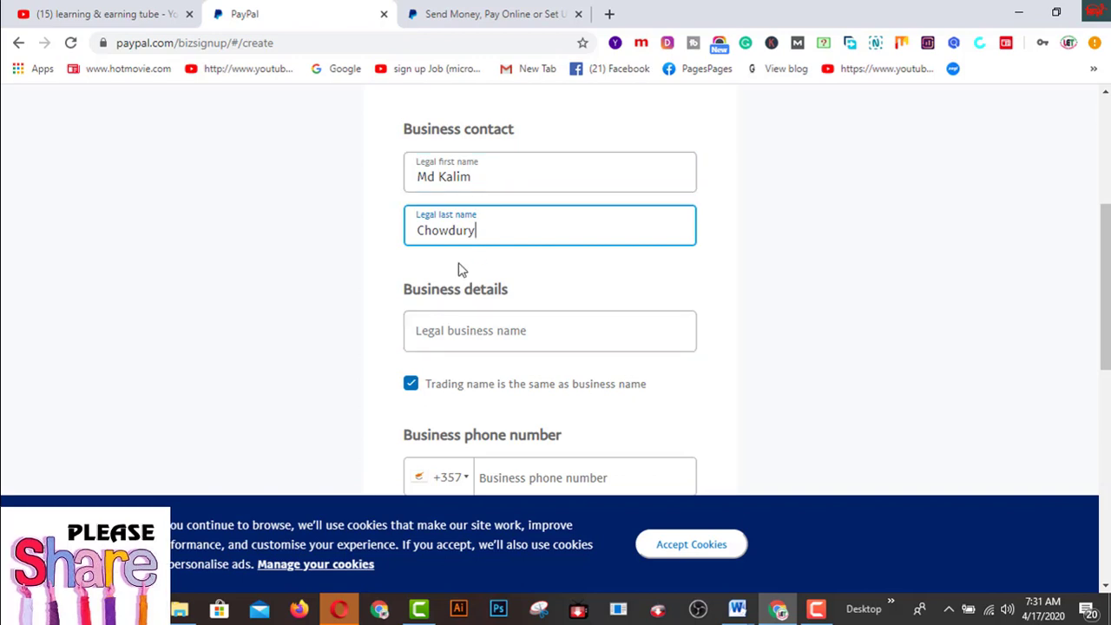
Enter 'learning & earning tube' as the legal business name
{"action": "left_click", "coordinate": [460, 336]}
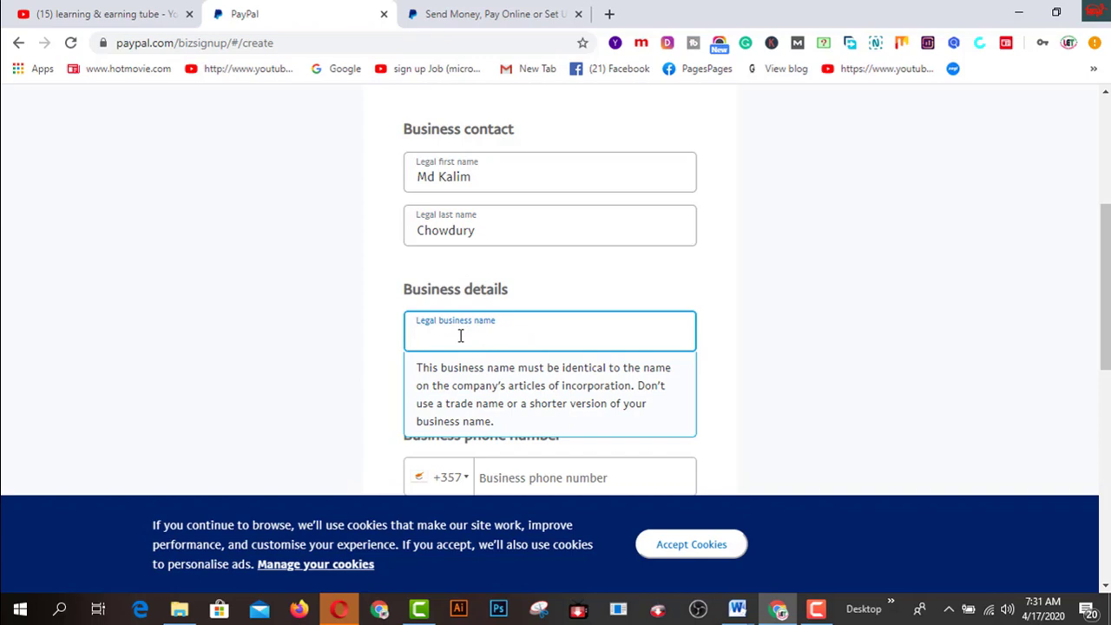
{"action": "type", "text": "lea"}
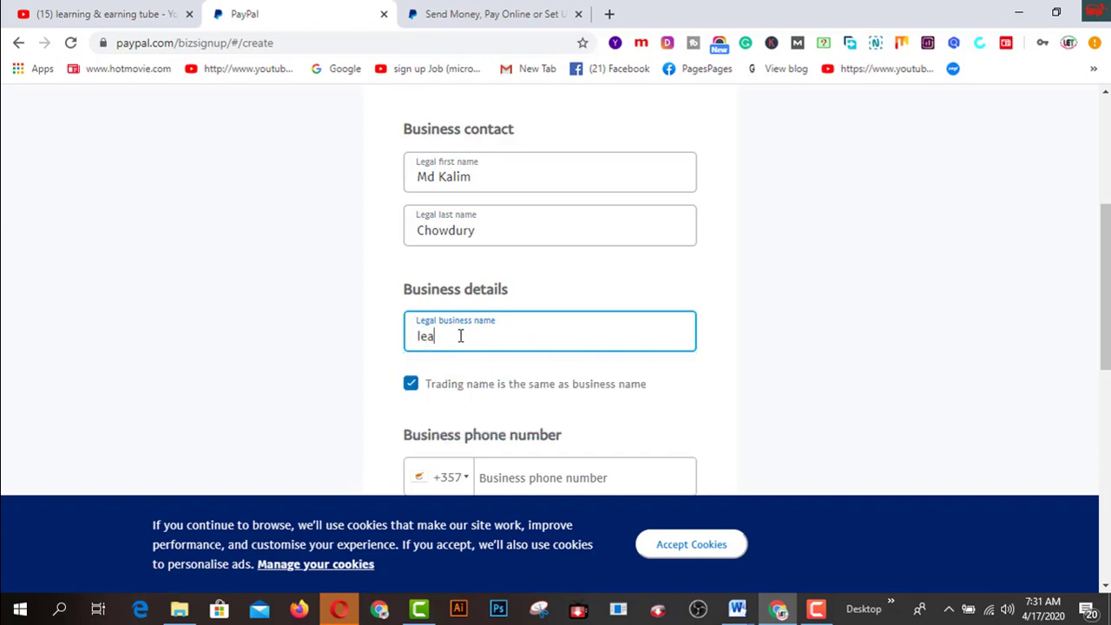
{"action": "type", "text": "rning & earning tube"}
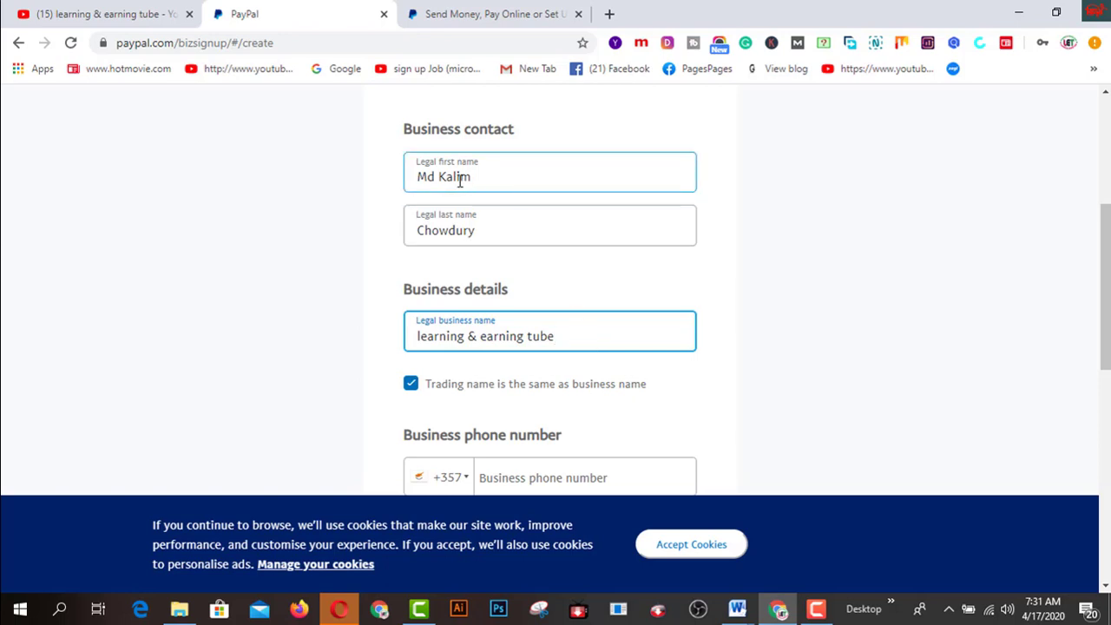
{"action": "left_click", "coordinate": [816, 337]}
Change the business phone country code from +357 to Bangladesh +880
{"action": "scroll", "coordinate": [816, 337], "scroll_direction": "down", "scroll_amount": 1}
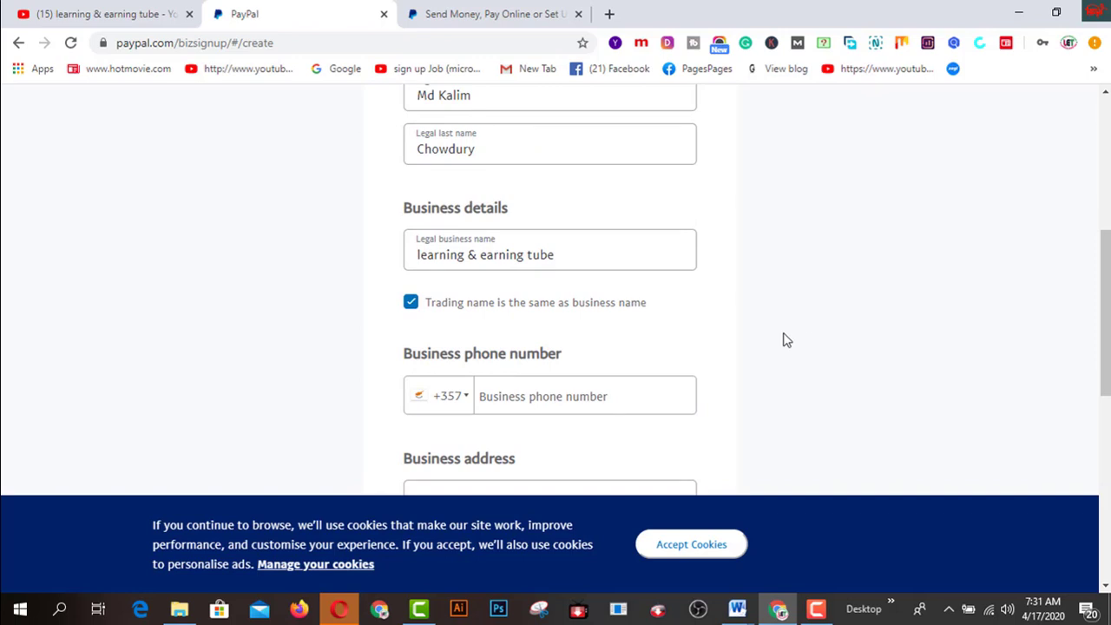
{"action": "left_click", "coordinate": [467, 404]}
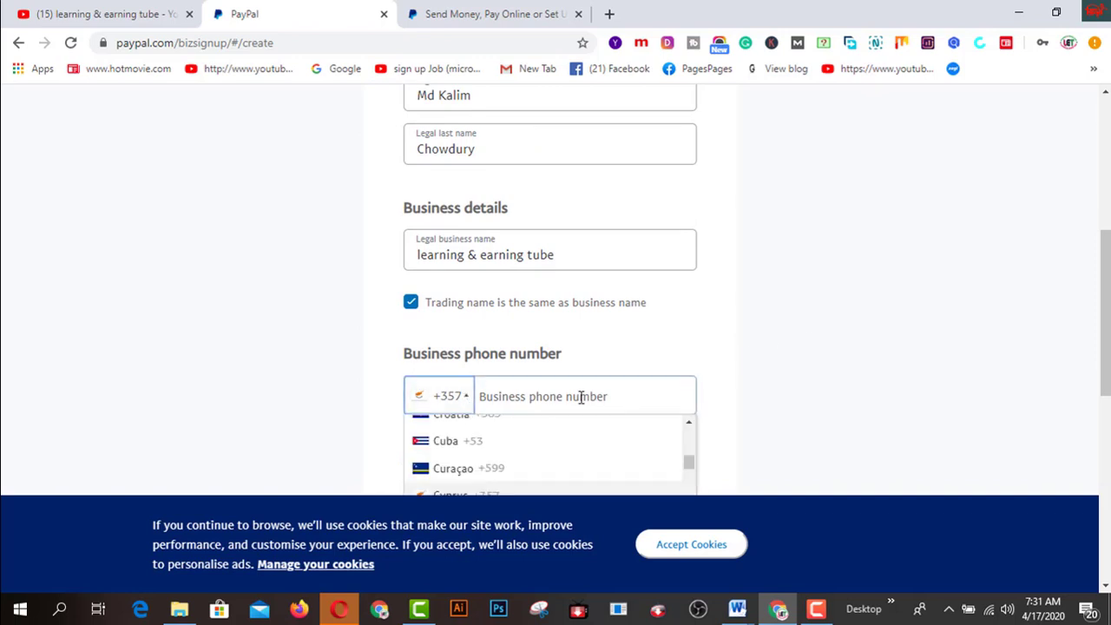
{"action": "scroll", "coordinate": [756, 339], "scroll_direction": "down", "scroll_amount": 1}
{"action": "scroll", "coordinate": [779, 332], "scroll_direction": "down", "scroll_amount": 2}
{"action": "scroll", "coordinate": [617, 268], "scroll_direction": "down", "scroll_amount": 2}
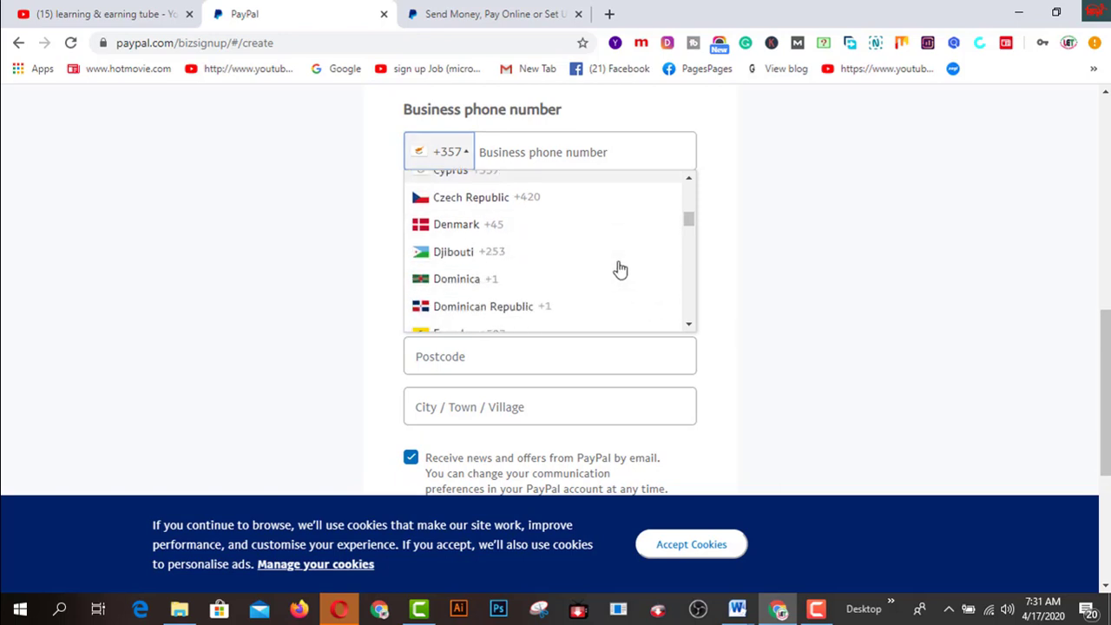
{"action": "scroll", "coordinate": [620, 270], "scroll_direction": "down", "scroll_amount": 2}
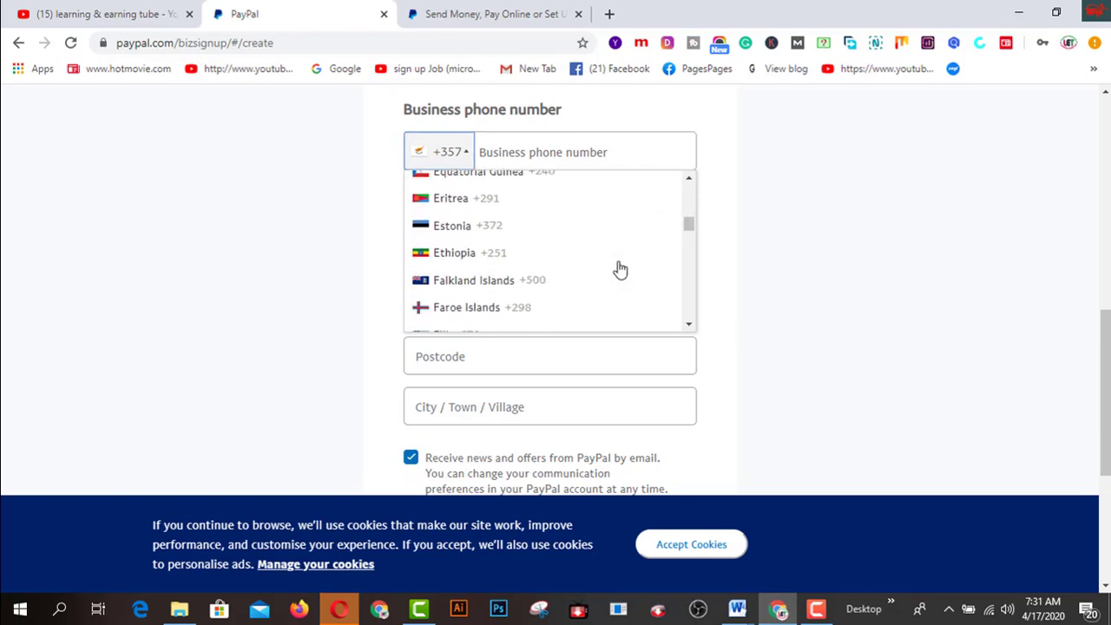
{"action": "scroll", "coordinate": [620, 270], "scroll_direction": "down", "scroll_amount": 2}
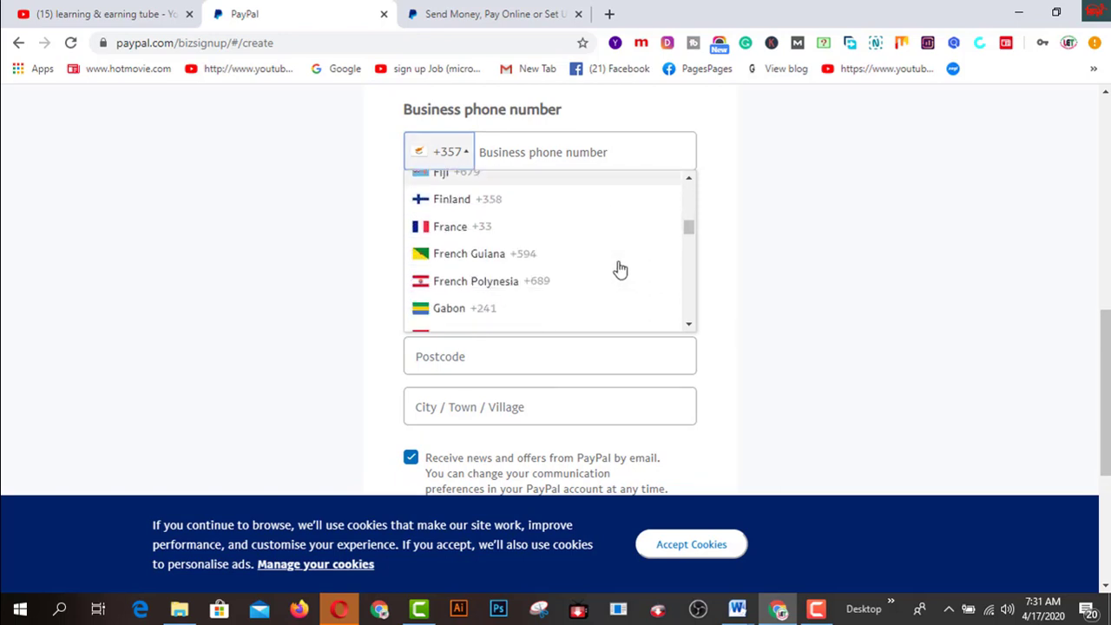
{"action": "scroll", "coordinate": [620, 270], "scroll_direction": "down", "scroll_amount": 1}
{"action": "scroll", "coordinate": [620, 270], "scroll_direction": "down", "scroll_amount": 2}
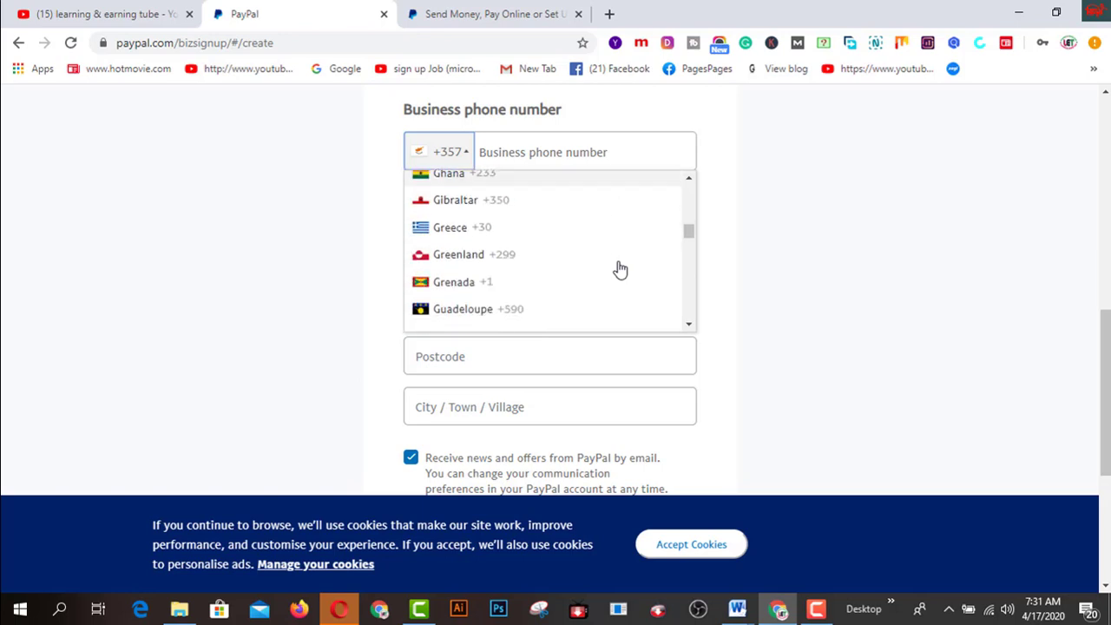
{"action": "scroll", "coordinate": [620, 270], "scroll_direction": "down", "scroll_amount": 3}
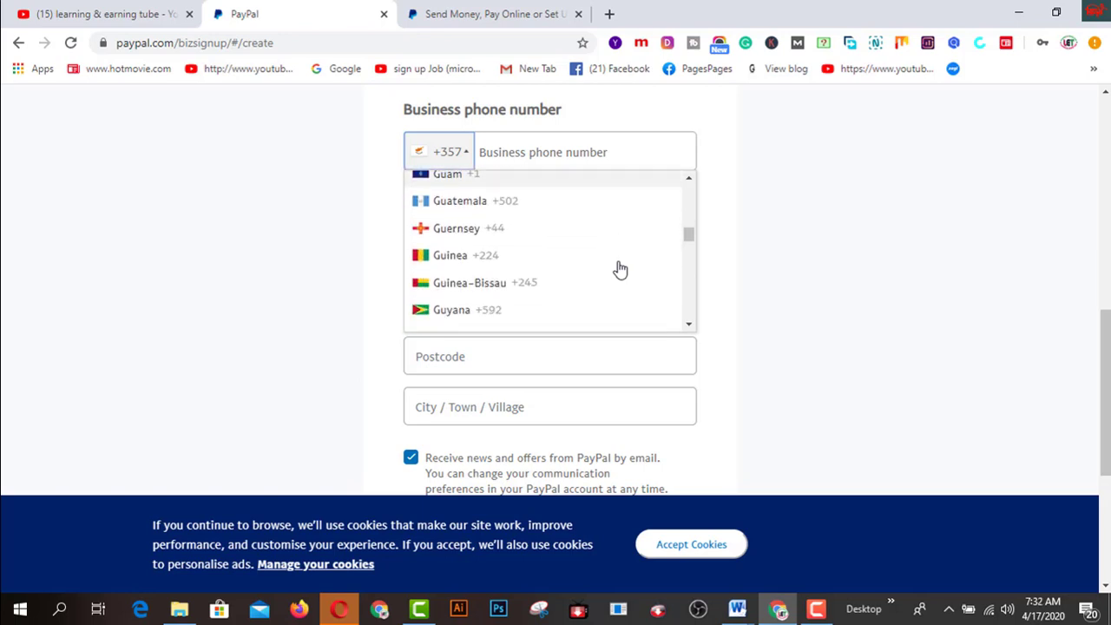
{"action": "scroll", "coordinate": [618, 268], "scroll_direction": "down", "scroll_amount": 4}
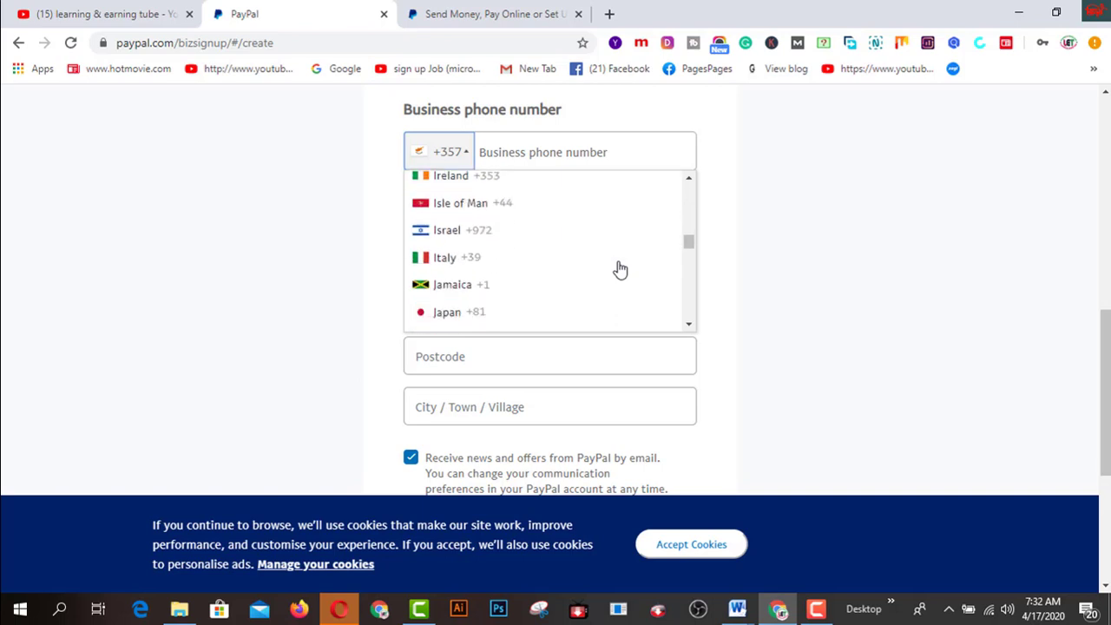
{"action": "scroll", "coordinate": [538, 313], "scroll_direction": "up", "scroll_amount": 20}
{"action": "left_click", "coordinate": [475, 328]}
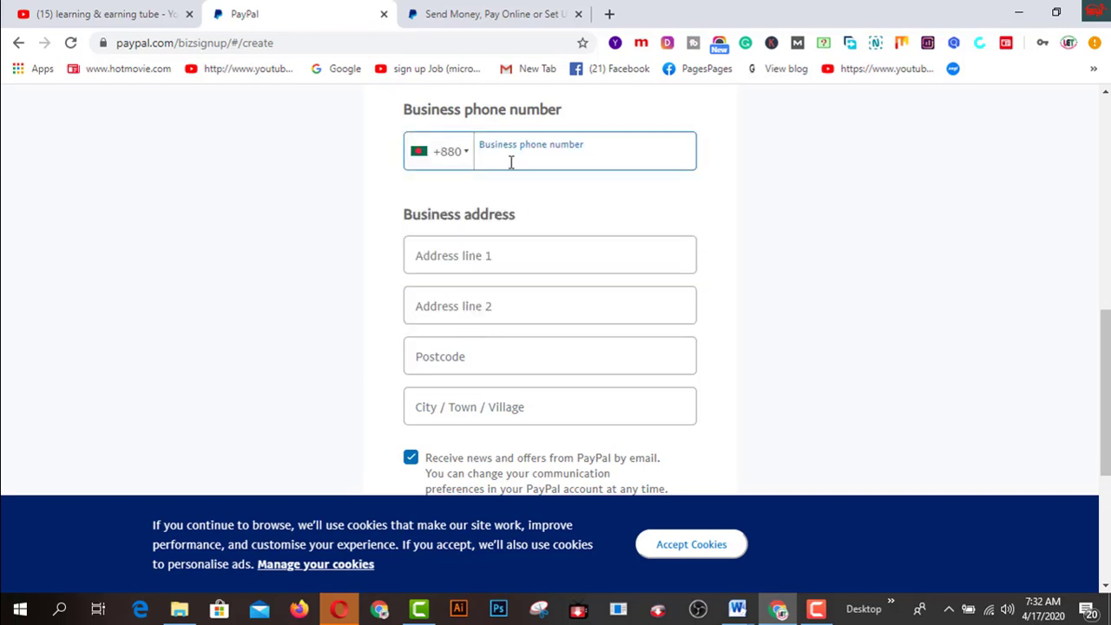
Enter the business phone number and paste the saved address from Word into Address line 1
{"action": "left_click", "coordinate": [504, 257]}
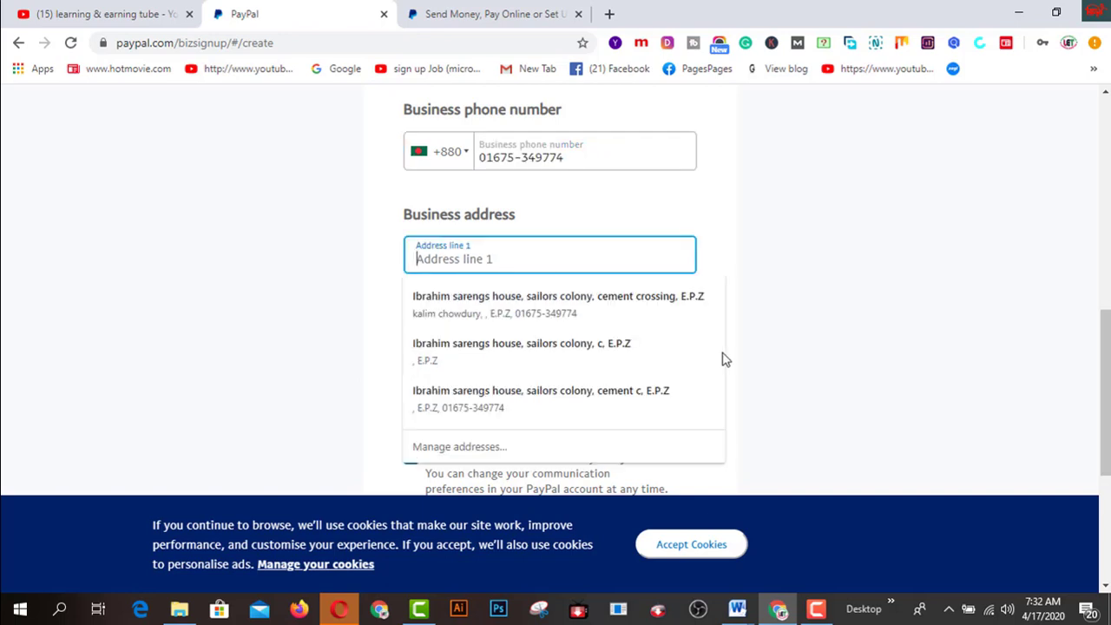
{"action": "mouse_move", "coordinate": [737, 609]}
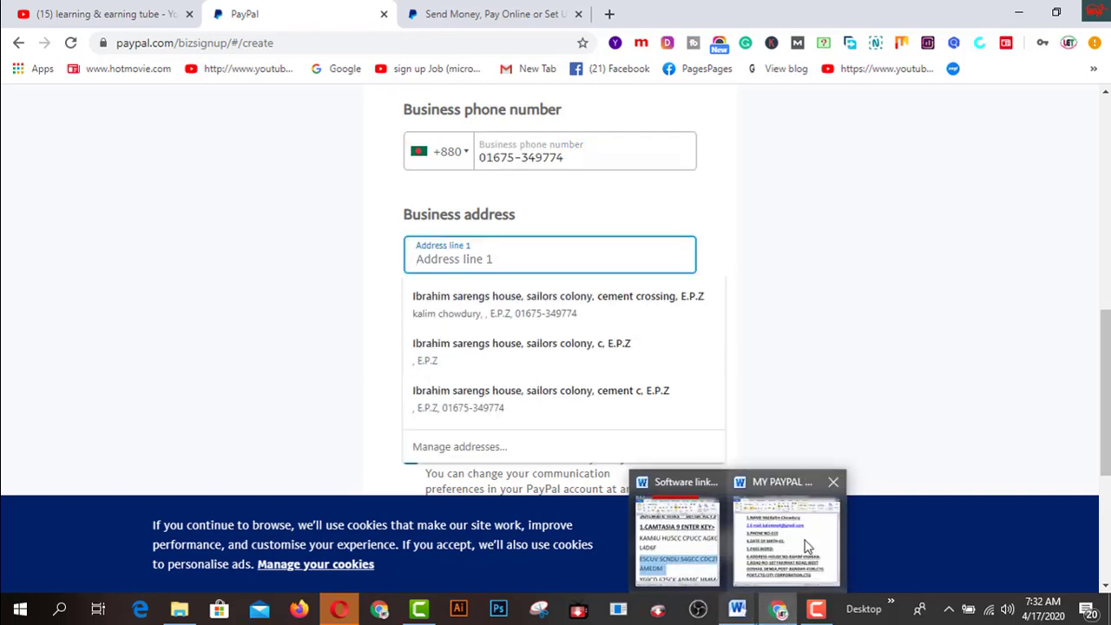
{"action": "left_click", "coordinate": [792, 530]}
{"action": "scroll", "coordinate": [814, 414], "scroll_direction": "down", "scroll_amount": 1}
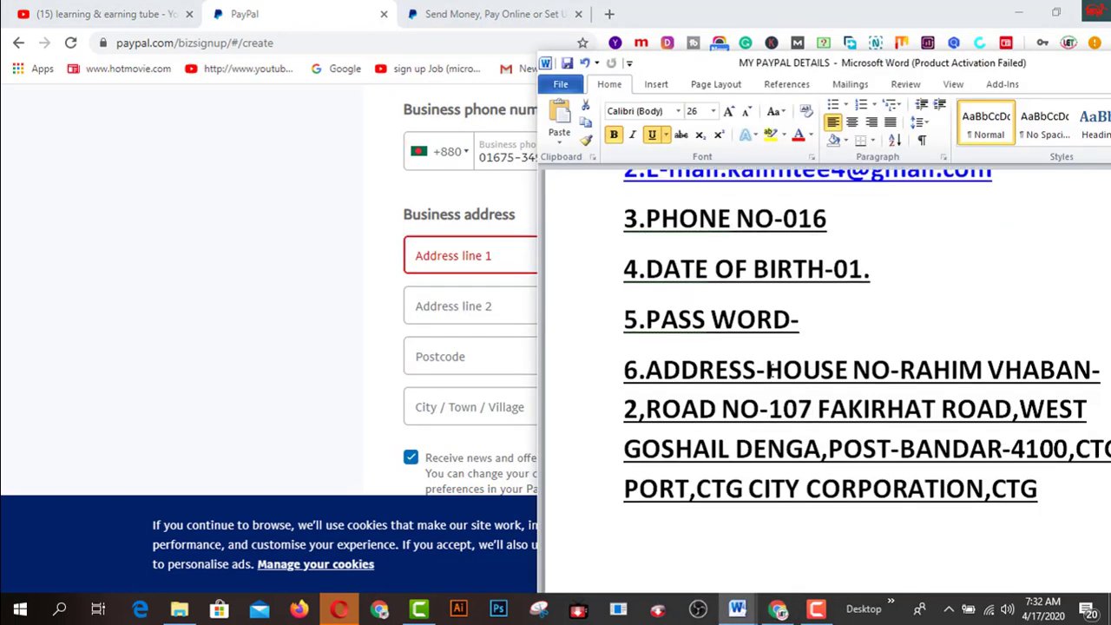
{"action": "left_click_drag", "start_coordinate": [766, 369], "coordinate": [1042, 504]}
{"action": "key", "text": "ctrl+c"}
{"action": "key", "text": "alt+Tab"}
{"action": "key", "text": "ctrl+v"}
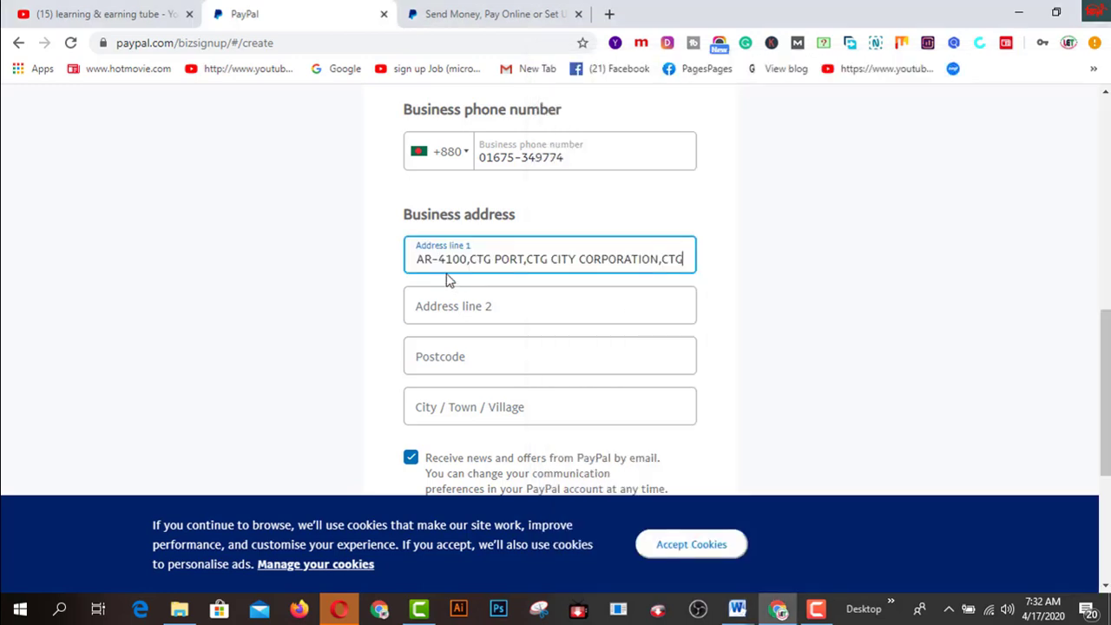
Pick out the postcode from the pasted address and enter it in the Postcode field
{"action": "left_click", "coordinate": [466, 259]}
{"action": "left_click_drag", "start_coordinate": [468, 258], "coordinate": [670, 258]}
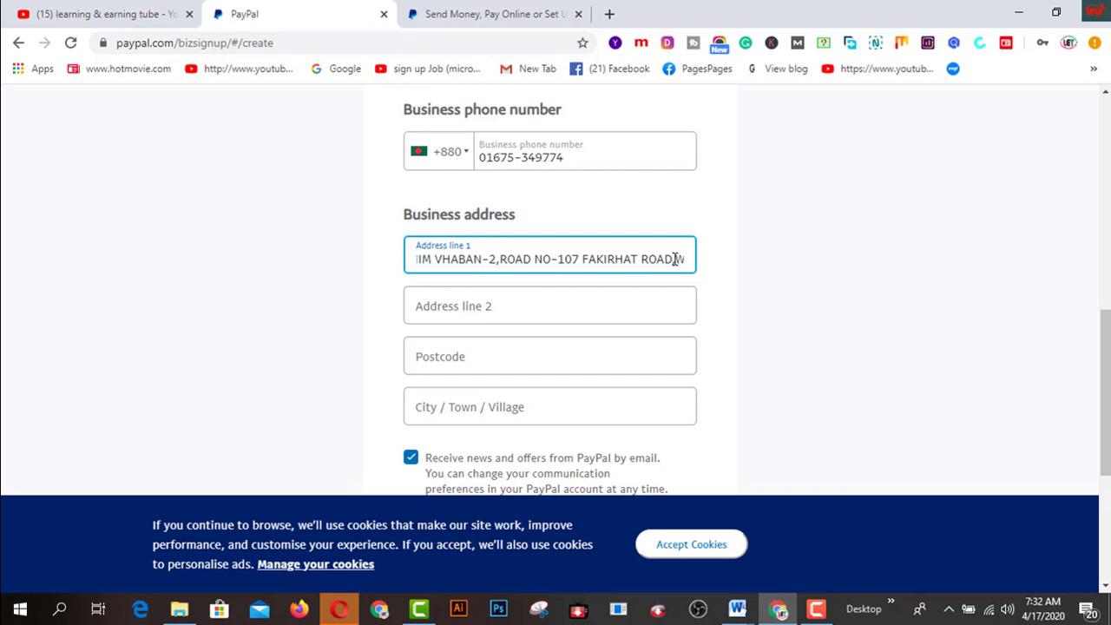
{"action": "left_click", "coordinate": [700, 262]}
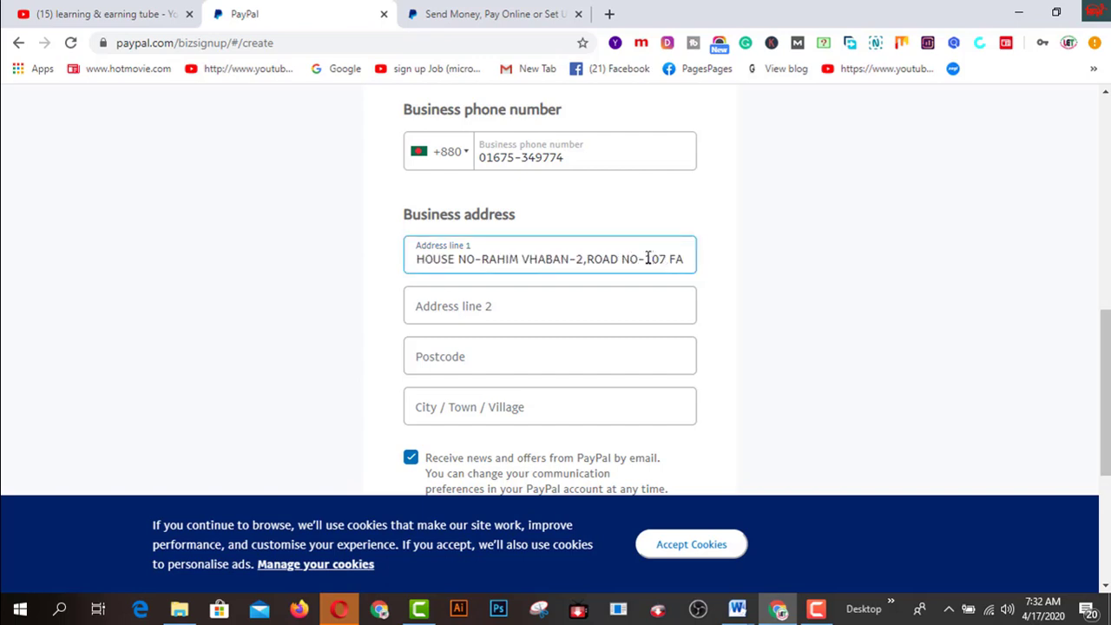
{"action": "left_click_drag", "start_coordinate": [667, 258], "coordinate": [669, 258]}
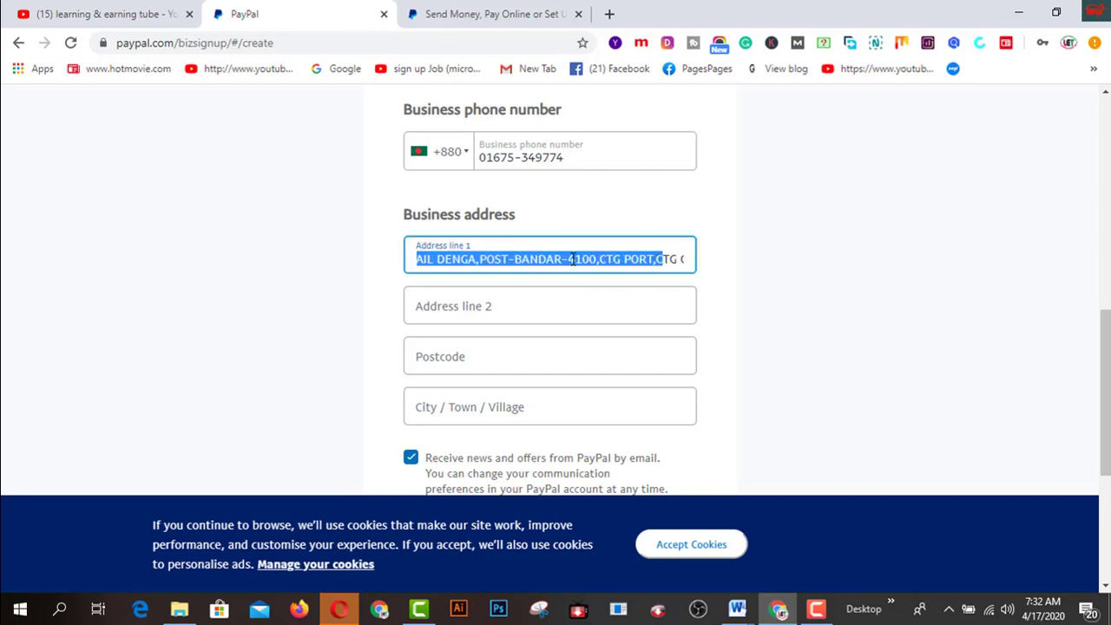
{"action": "left_click", "coordinate": [567, 260]}
{"action": "left_click_drag", "start_coordinate": [569, 259], "coordinate": [595, 262]}
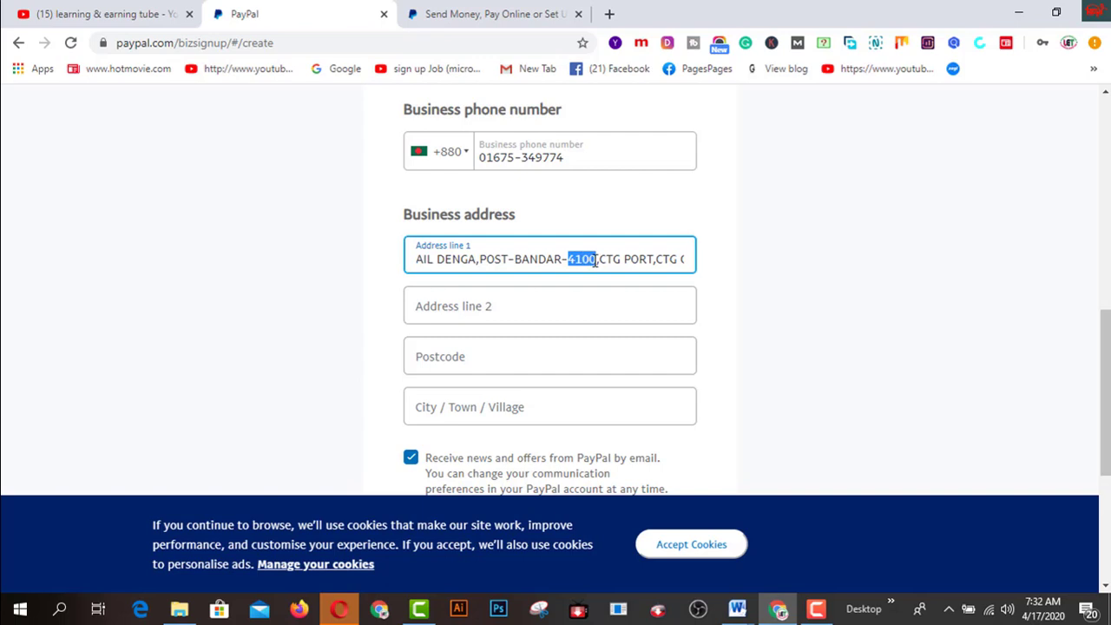
{"action": "left_click", "coordinate": [595, 260]}
{"action": "left_click", "coordinate": [471, 355]}
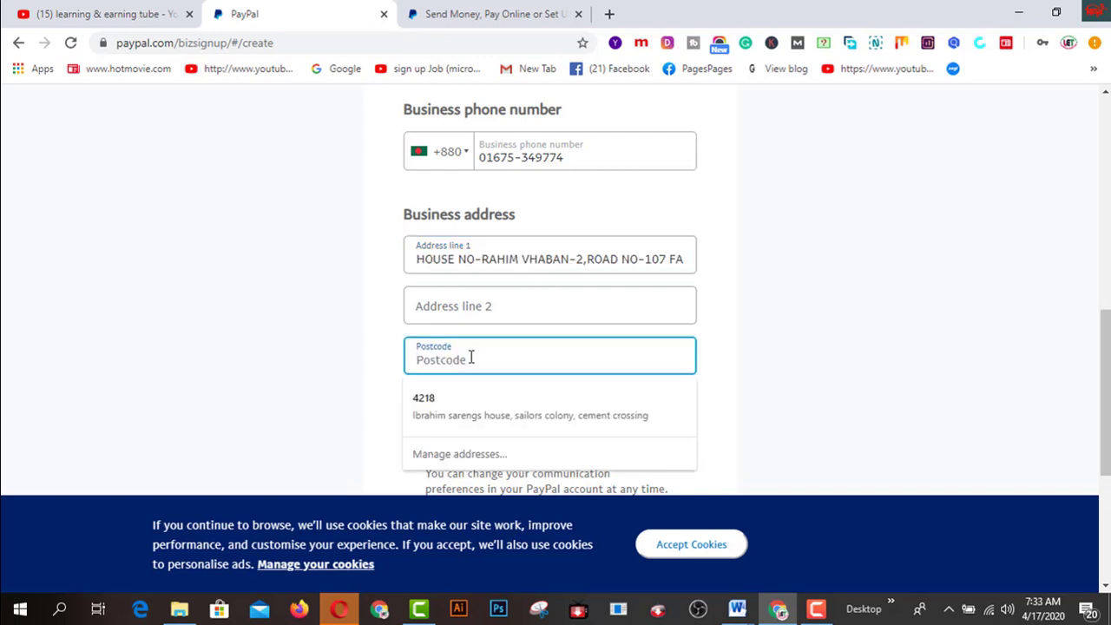
{"action": "type", "text": "4100"}
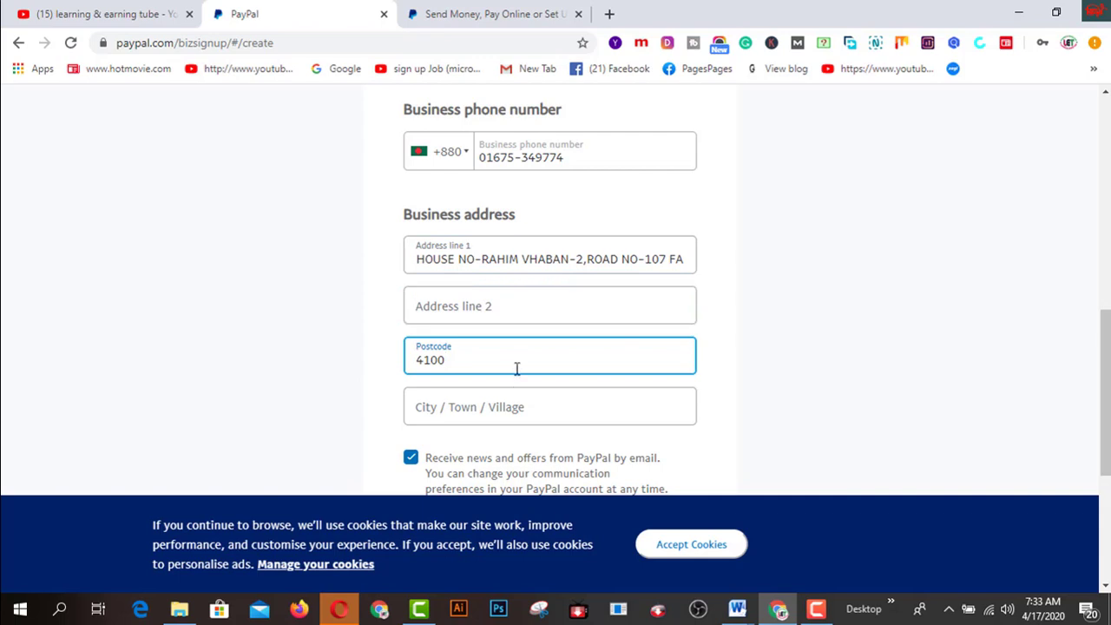
Enter the city and accept the user agreement and privacy statement
{"action": "left_click", "coordinate": [473, 409]}
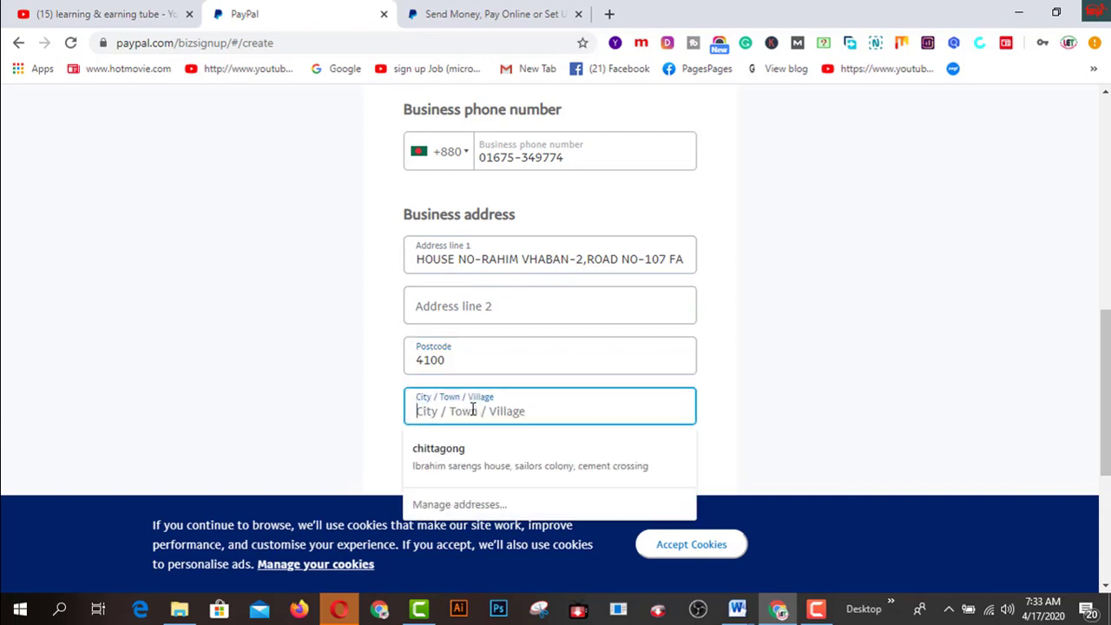
{"action": "type", "text": "Ctg"}
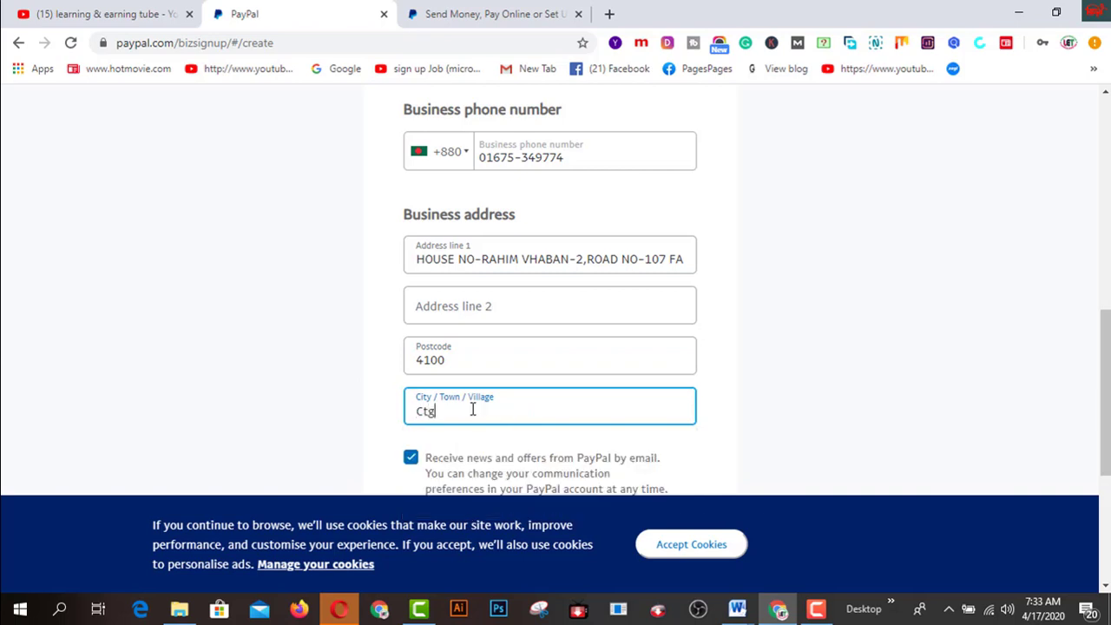
{"action": "scroll", "coordinate": [548, 355], "scroll_direction": "down", "scroll_amount": 3}
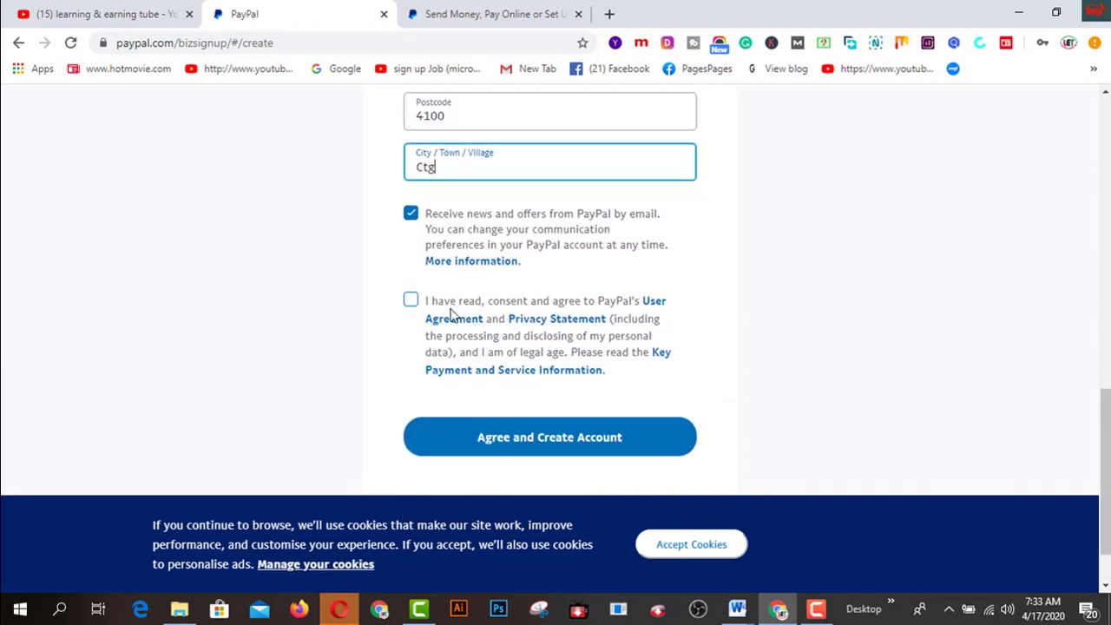
{"action": "left_click", "coordinate": [411, 301]}
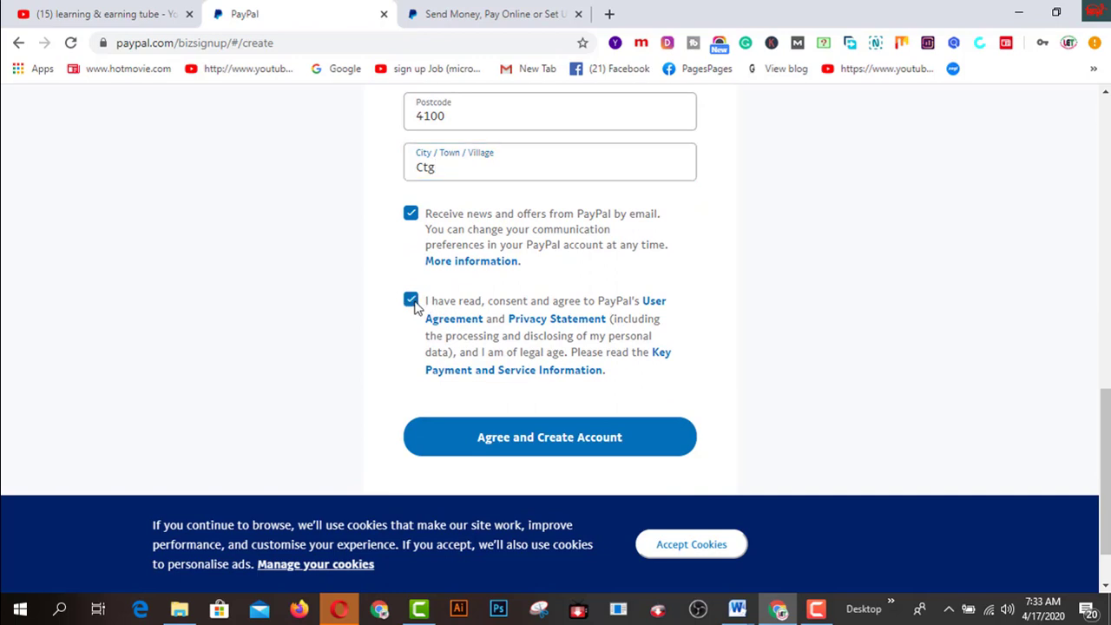
Create the account and choose Individual as the business type
{"action": "left_click", "coordinate": [566, 441]}
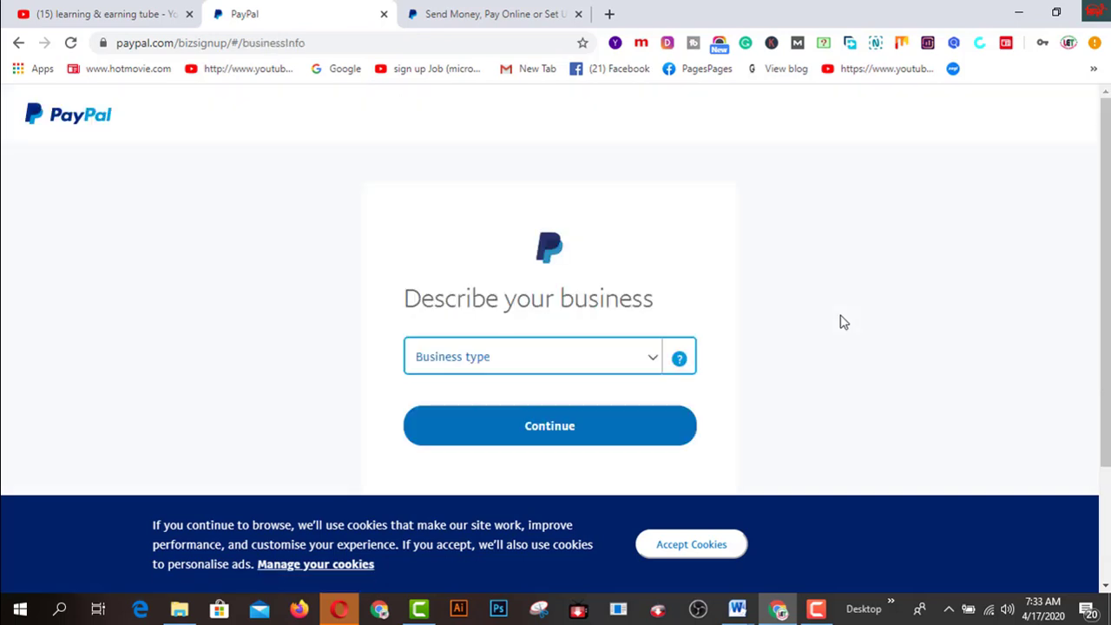
{"action": "left_click", "coordinate": [656, 362]}
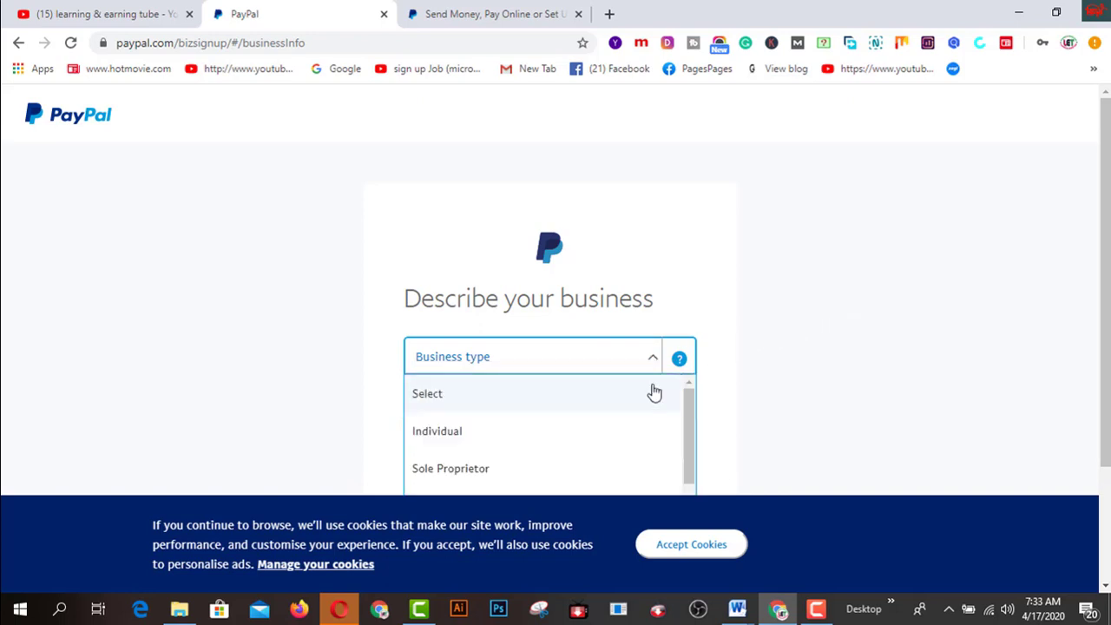
{"action": "scroll", "coordinate": [659, 411], "scroll_direction": "down", "scroll_amount": 1}
{"action": "scroll", "coordinate": [828, 335], "scroll_direction": "down", "scroll_amount": 2}
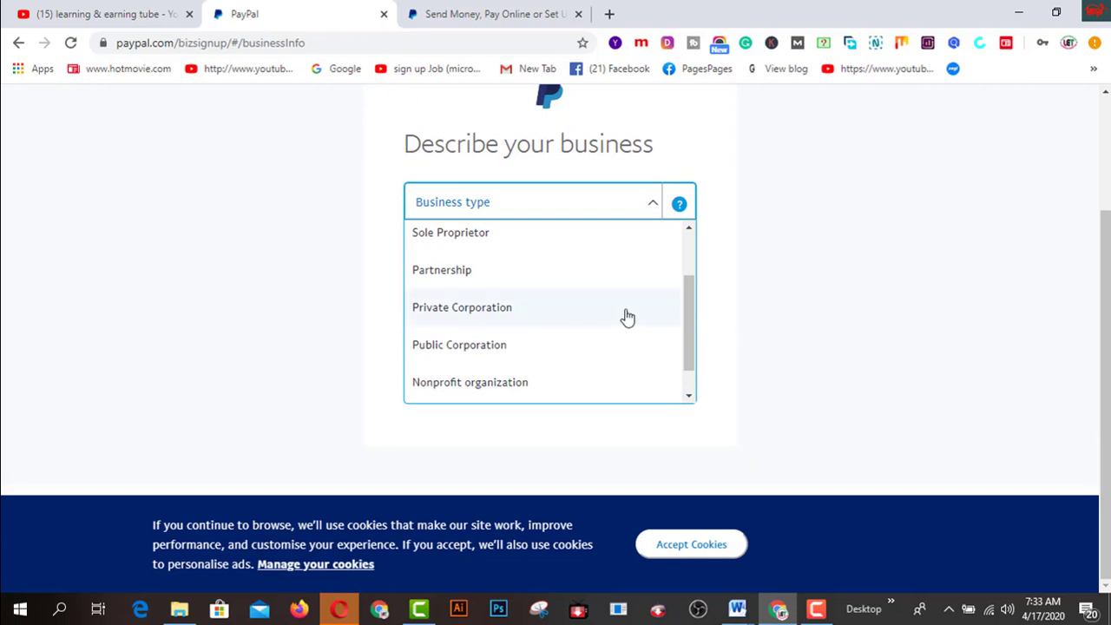
{"action": "scroll", "coordinate": [628, 317], "scroll_direction": "down", "scroll_amount": 1}
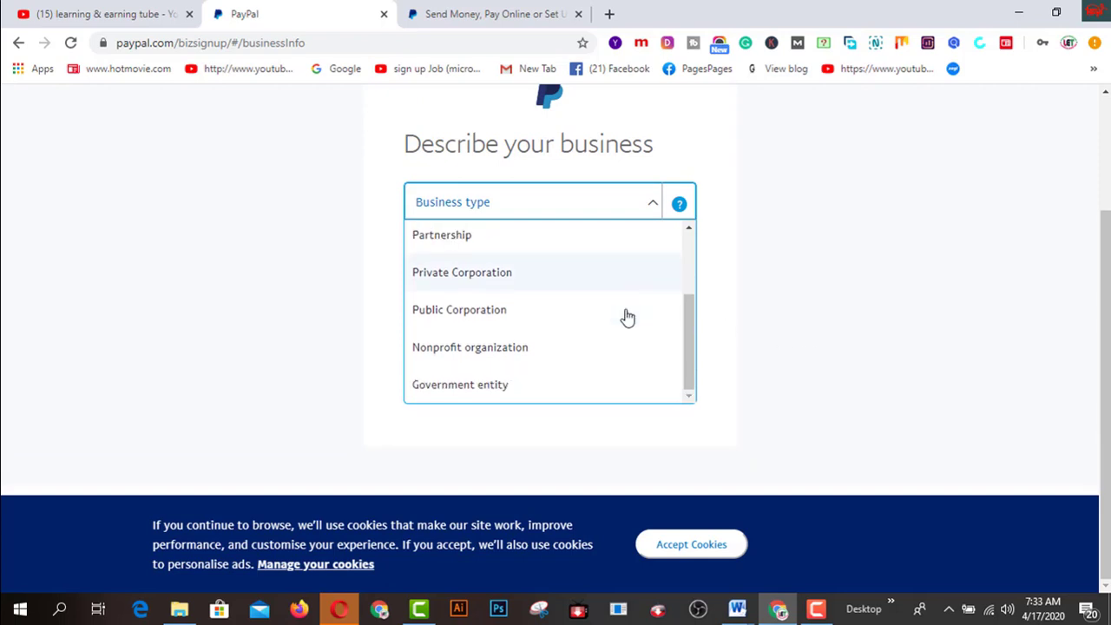
{"action": "scroll", "coordinate": [447, 250], "scroll_direction": "up", "scroll_amount": 2}
{"action": "left_click", "coordinate": [447, 250]}
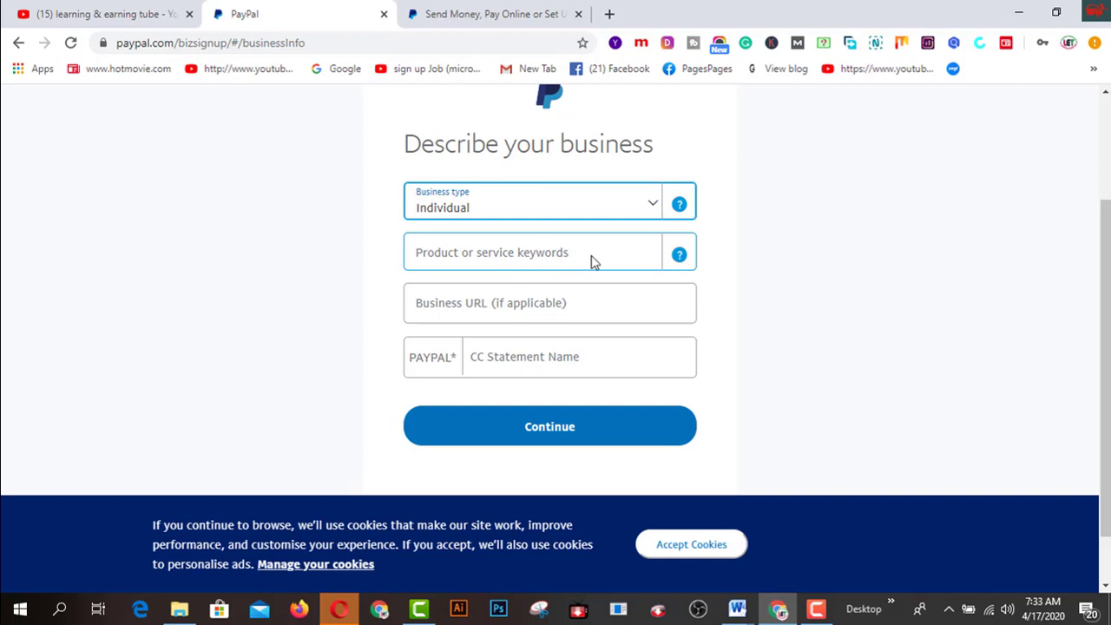
Pick Direct Marketing-Other Direct Marketers as the category, enter the card statement name, and submit
{"action": "left_click", "coordinate": [594, 262]}
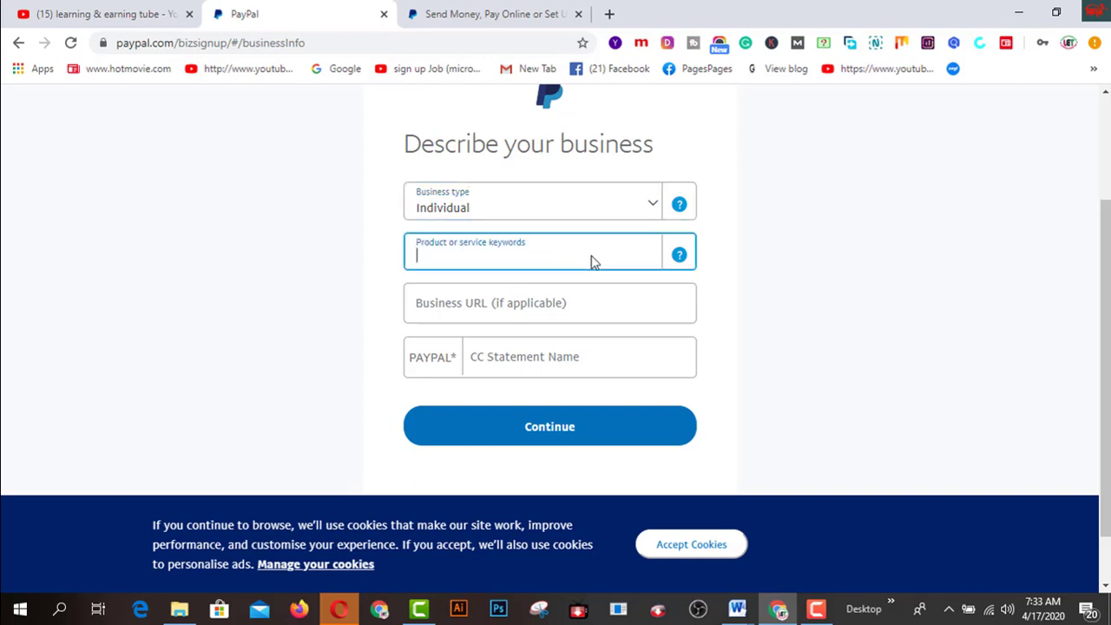
{"action": "type", "text": "marketing"}
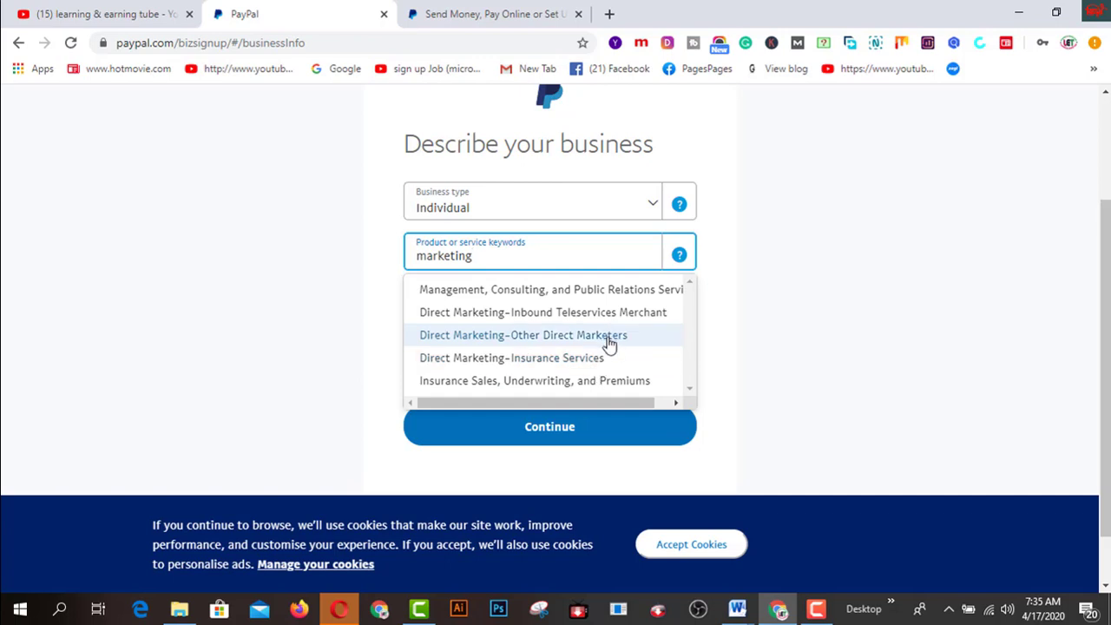
{"action": "left_click", "coordinate": [609, 343]}
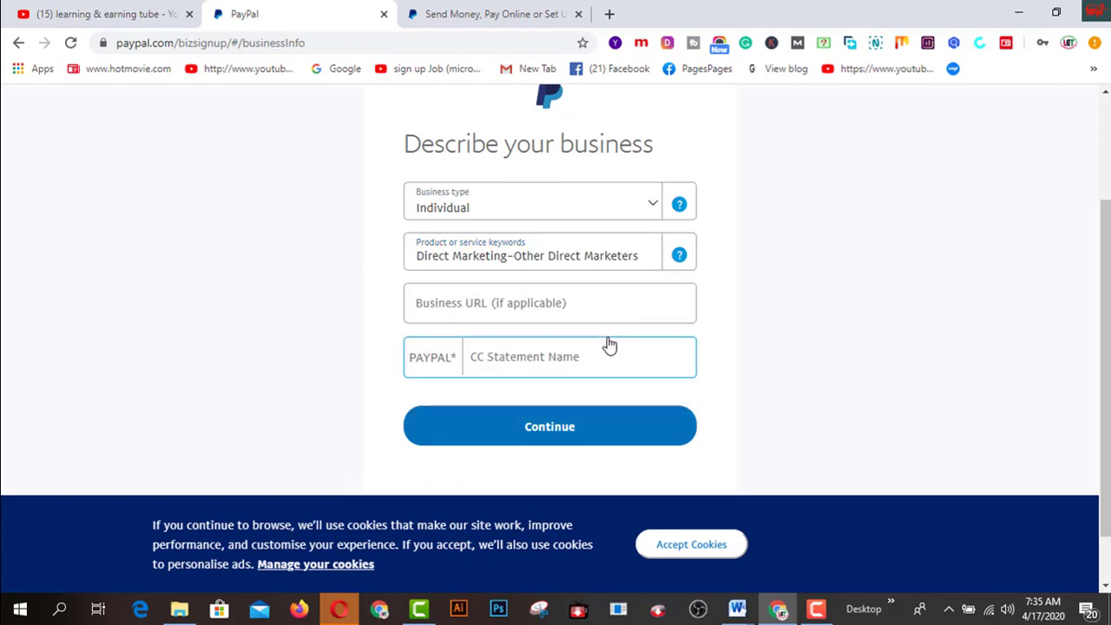
{"action": "left_click", "coordinate": [510, 306]}
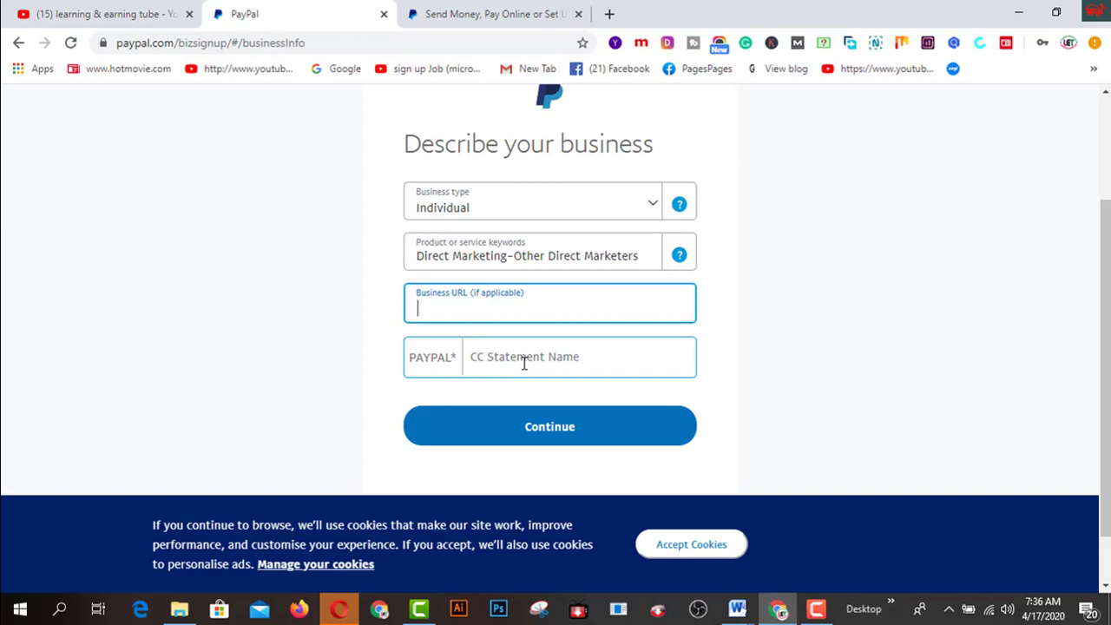
{"action": "left_click", "coordinate": [524, 363]}
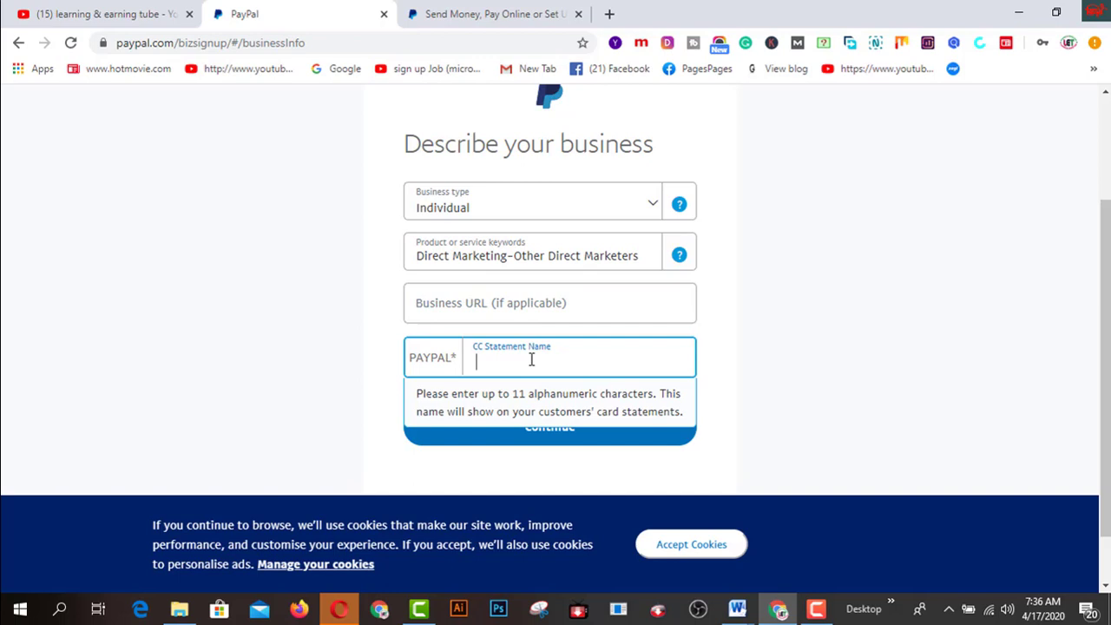
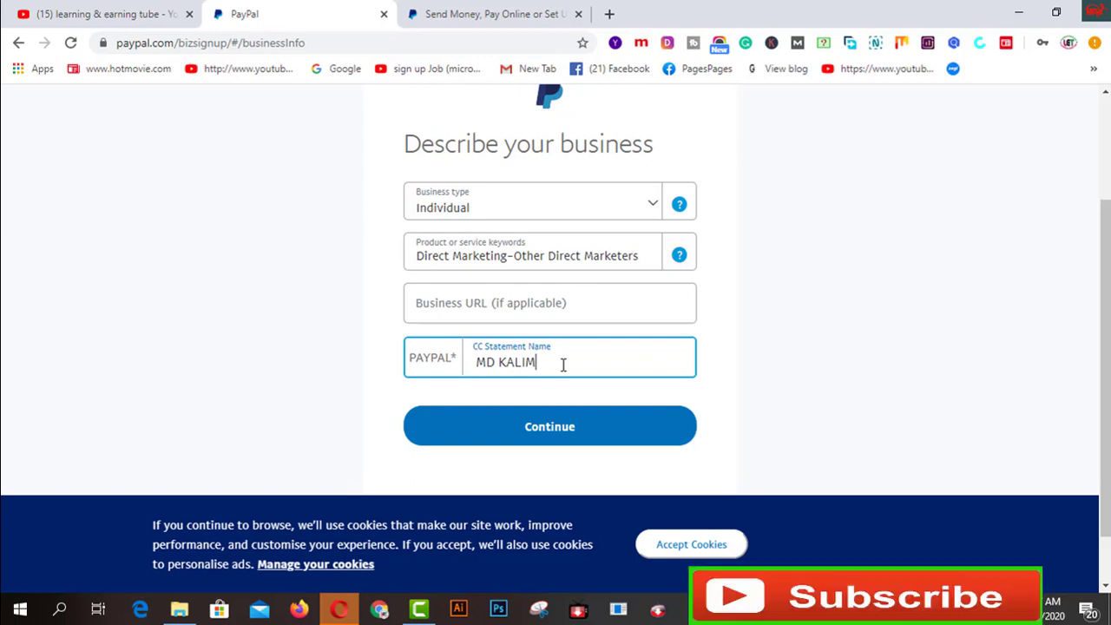
{"action": "left_click", "coordinate": [557, 430]}
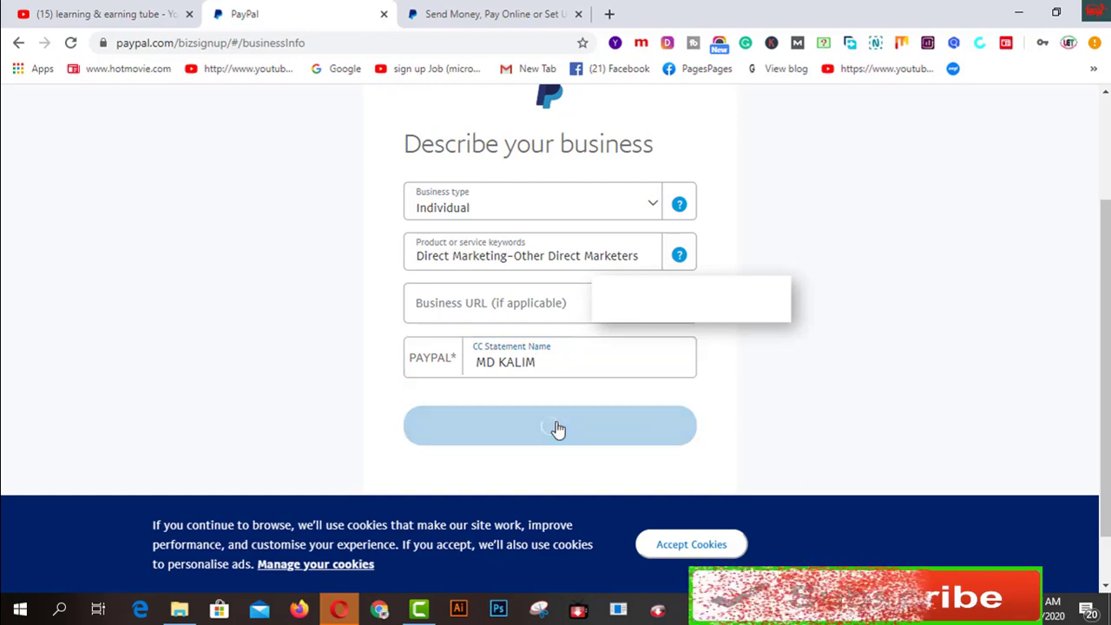
Set the day of birth in the personal details form
{"action": "scroll", "coordinate": [763, 350], "scroll_direction": "down", "scroll_amount": 2}
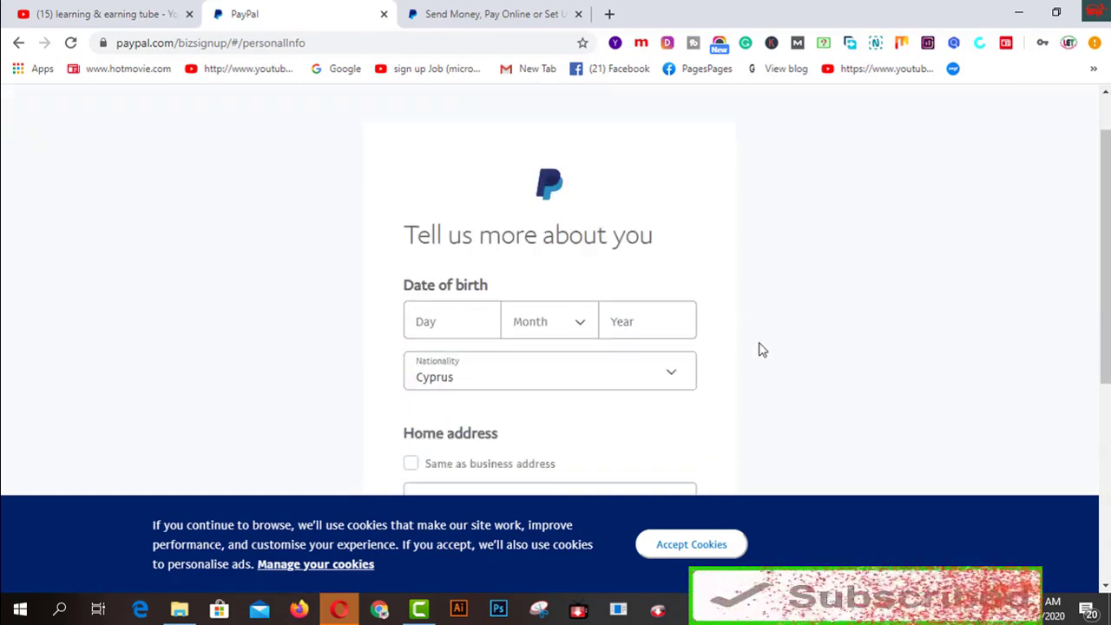
{"action": "left_click", "coordinate": [461, 309]}
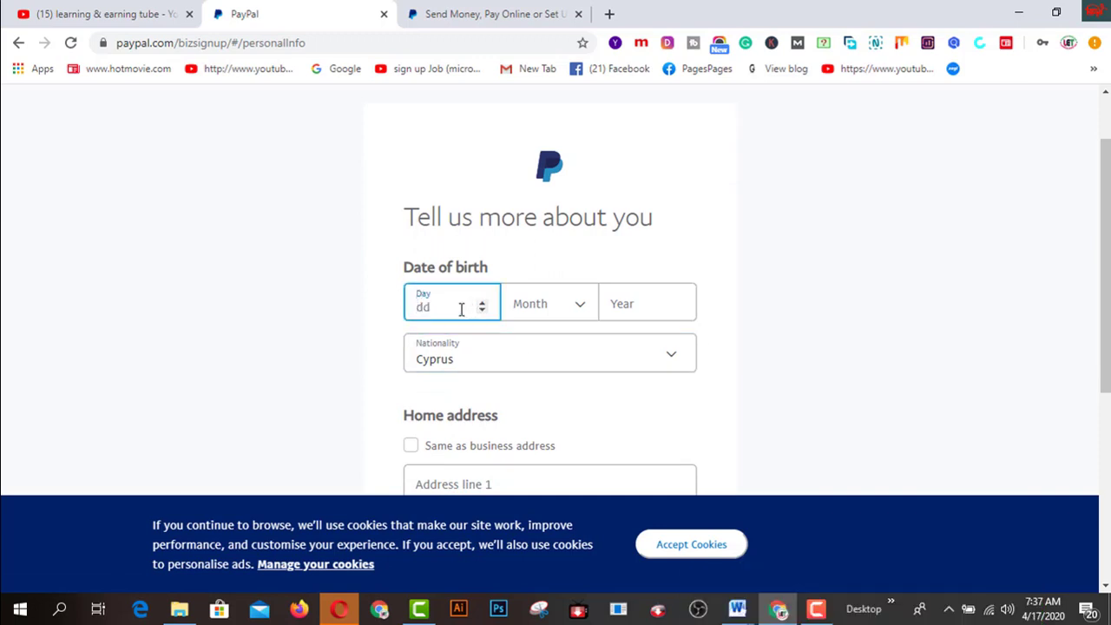
{"action": "left_click", "coordinate": [483, 305]}
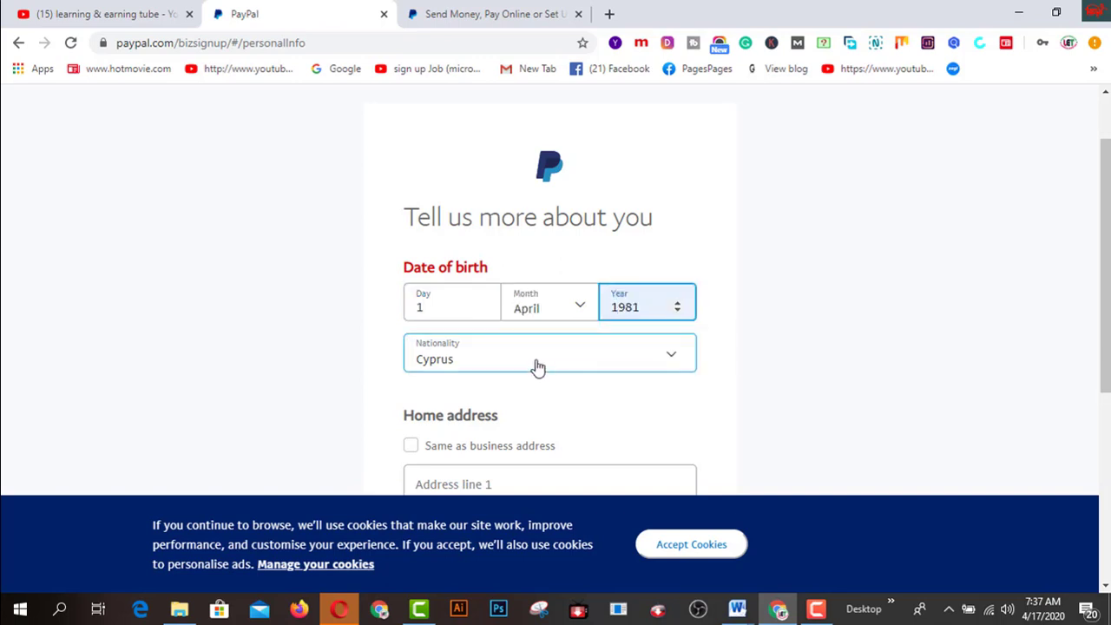
{"action": "scroll", "coordinate": [547, 365], "scroll_direction": "down", "scroll_amount": 1}
{"action": "scroll", "coordinate": [550, 365], "scroll_direction": "down", "scroll_amount": 2}
{"action": "left_click", "coordinate": [553, 351]}
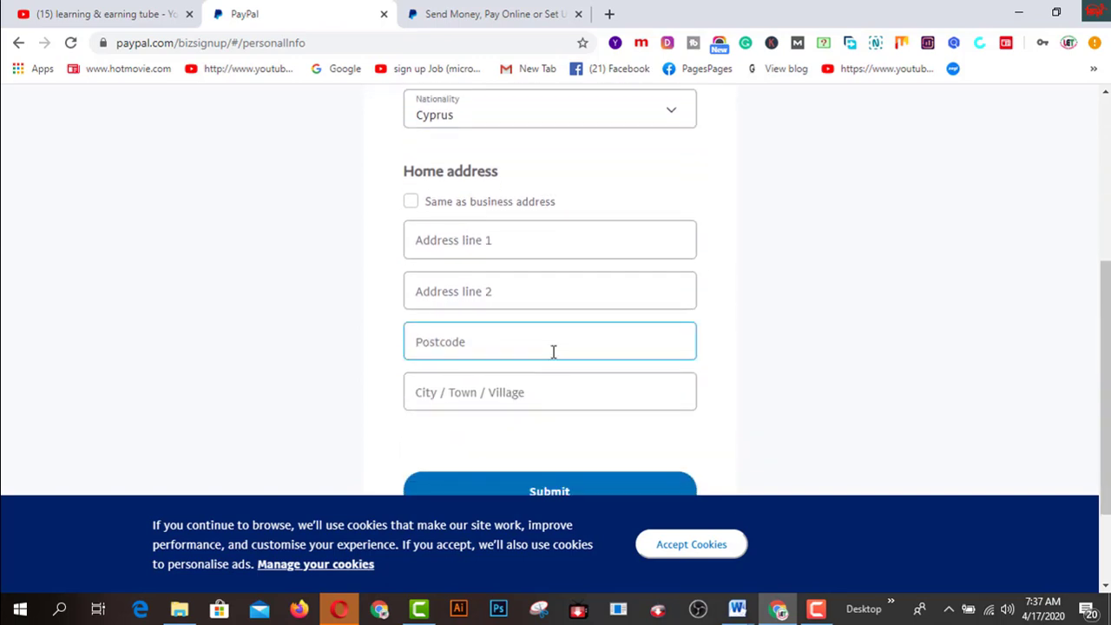
Choose Bangladesh as nationality, use the business address as home address, and submit
{"action": "left_click", "coordinate": [734, 309]}
{"action": "scroll", "coordinate": [733, 309], "scroll_direction": "up", "scroll_amount": 1}
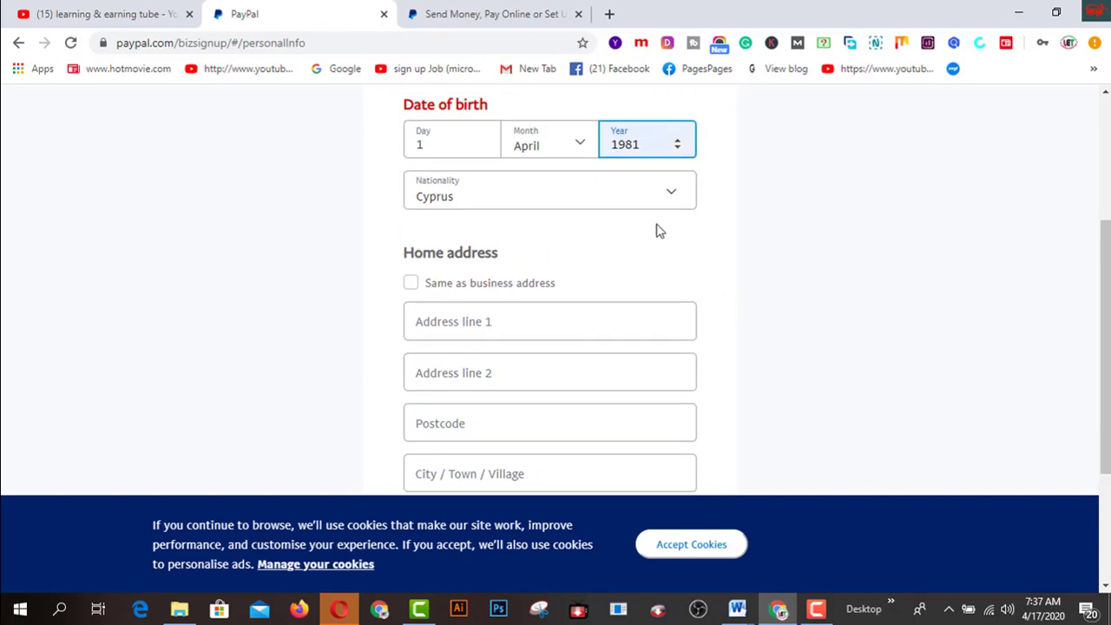
{"action": "left_click", "coordinate": [673, 198]}
{"action": "scroll", "coordinate": [581, 298], "scroll_direction": "up", "scroll_amount": 6}
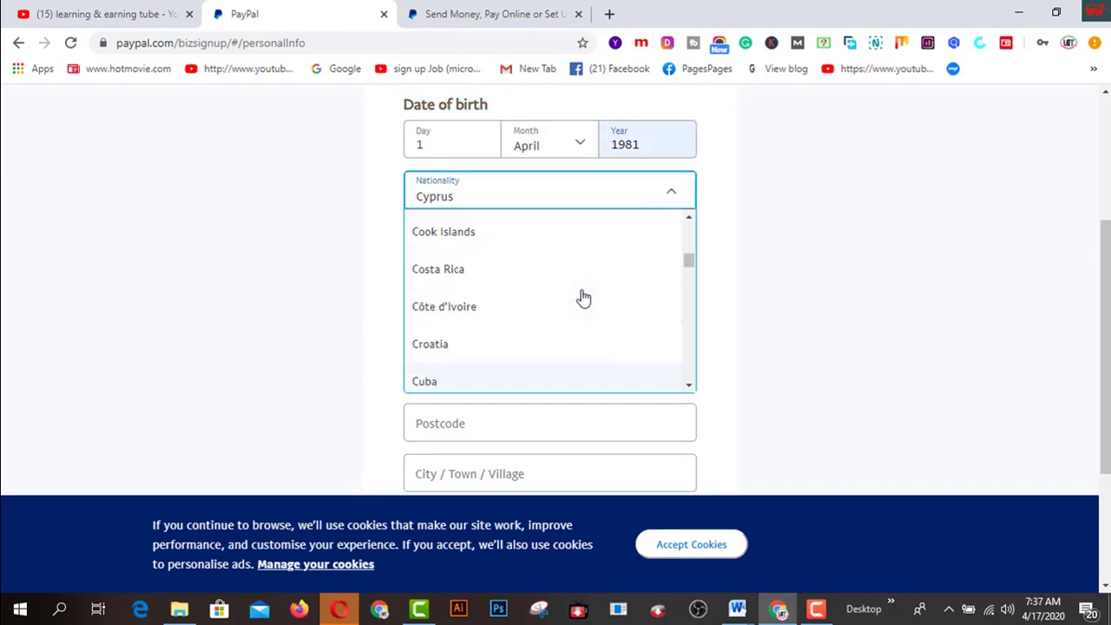
{"action": "scroll", "coordinate": [583, 298], "scroll_direction": "up", "scroll_amount": 2}
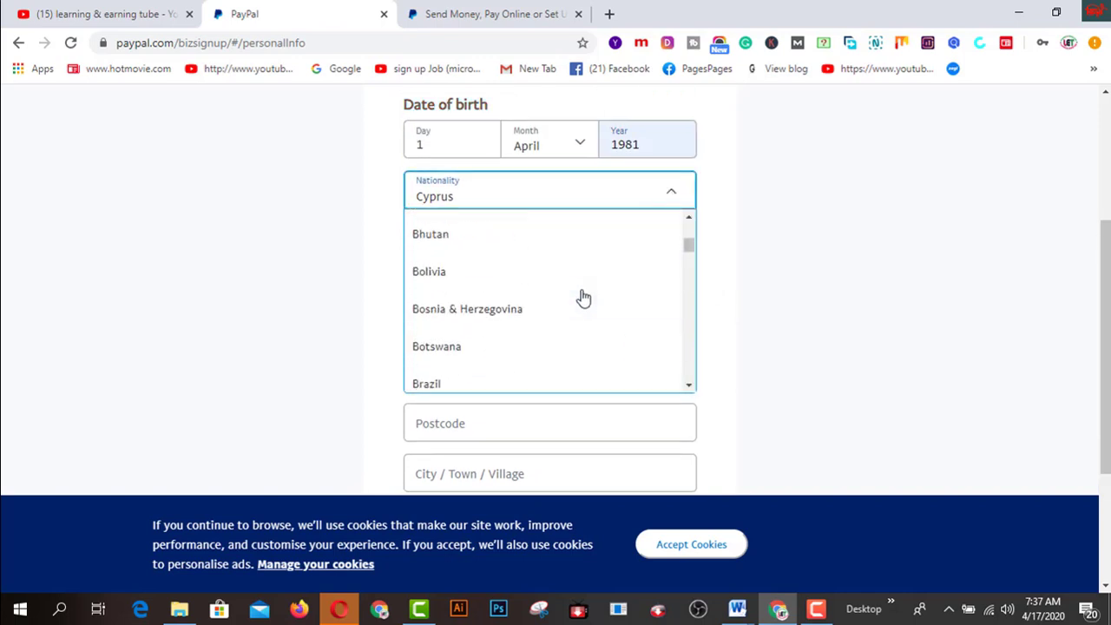
{"action": "scroll", "coordinate": [584, 297], "scroll_direction": "up", "scroll_amount": 5}
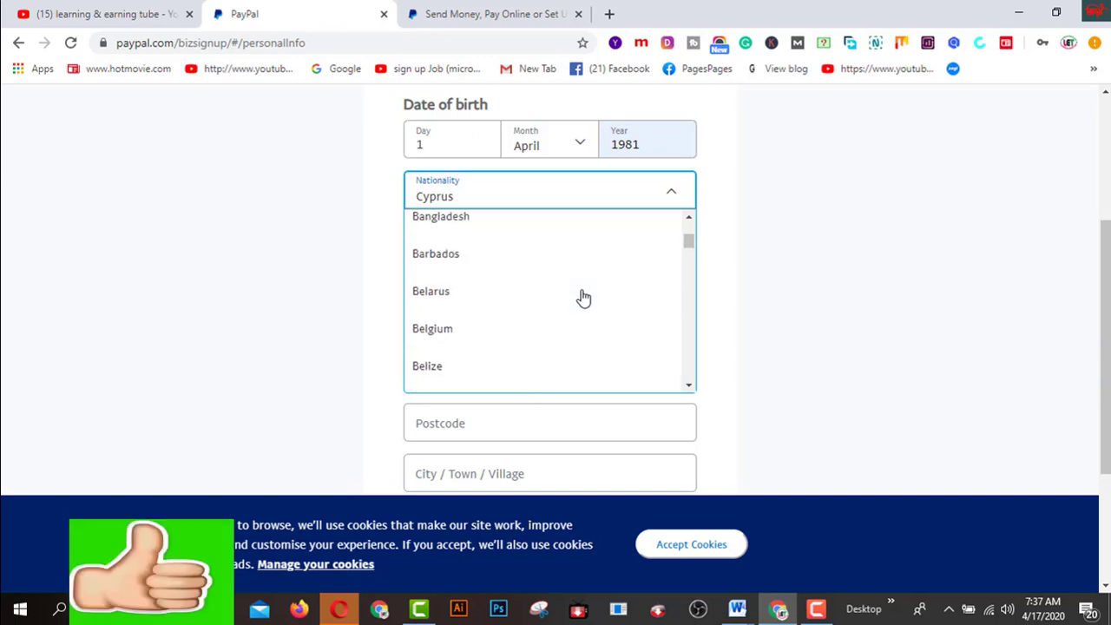
{"action": "left_click", "coordinate": [472, 305]}
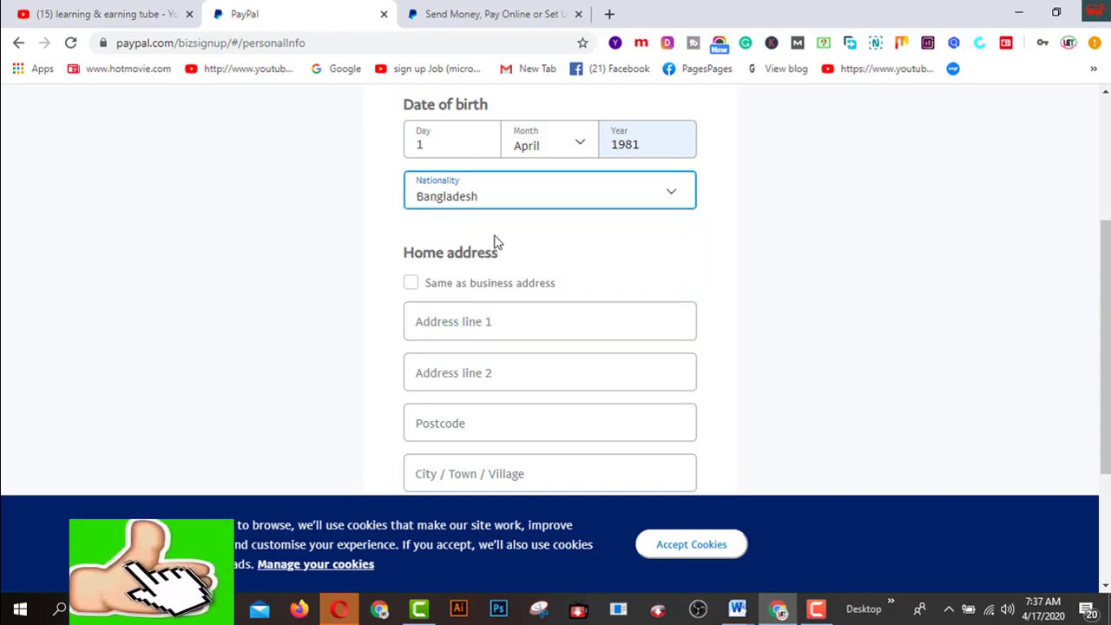
{"action": "left_click", "coordinate": [412, 285]}
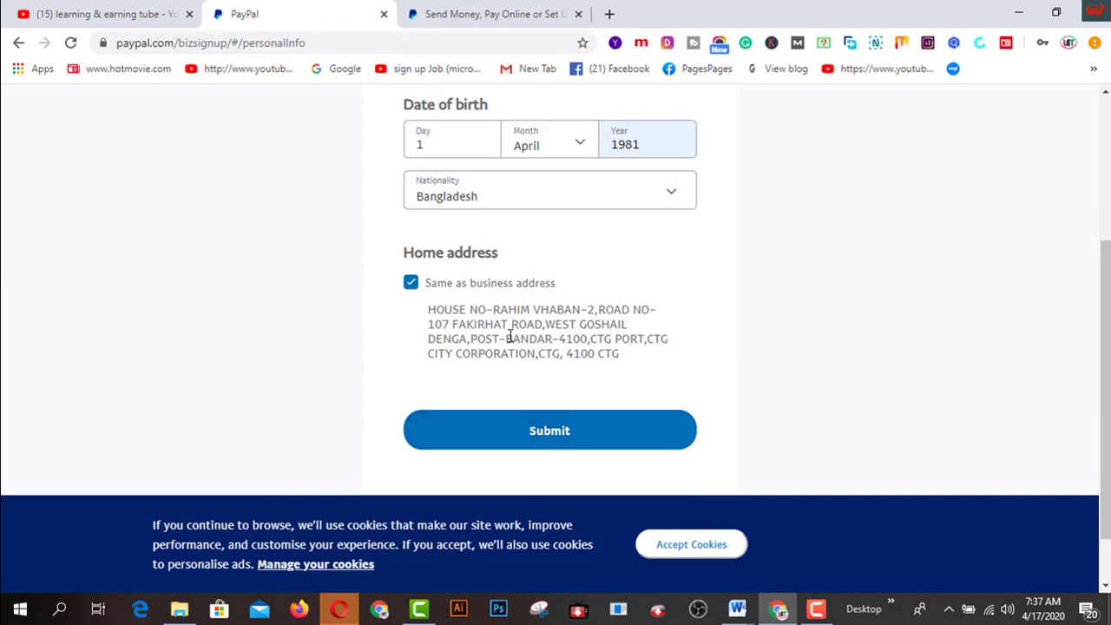
{"action": "left_click", "coordinate": [563, 436]}
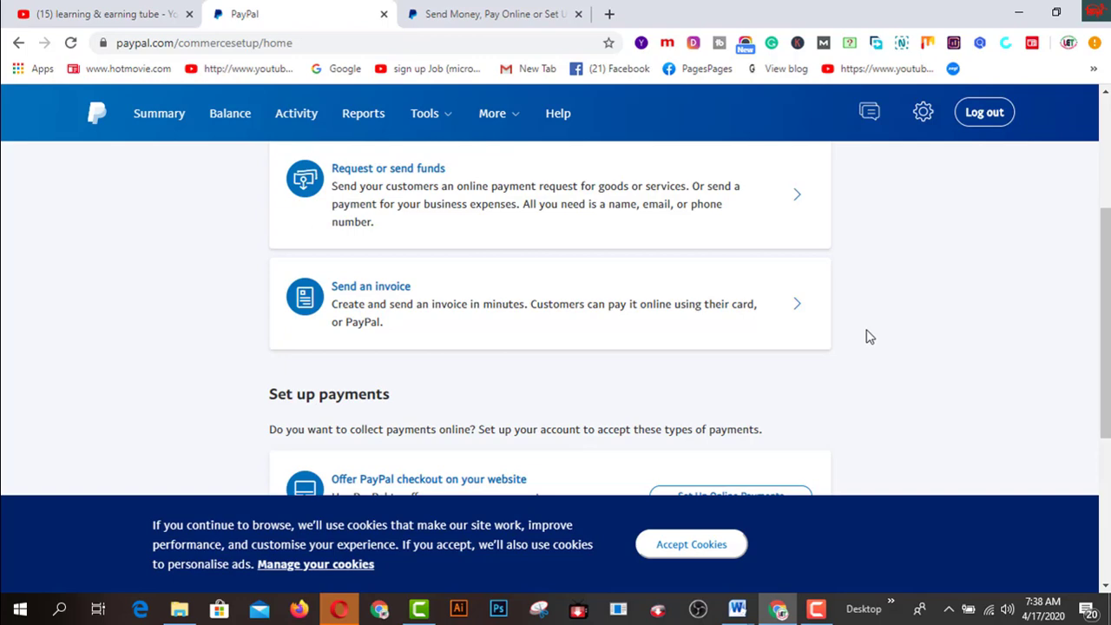
In a new tab, go from the Google bookmark to the Gmail inbox
{"action": "left_click", "coordinate": [611, 16]}
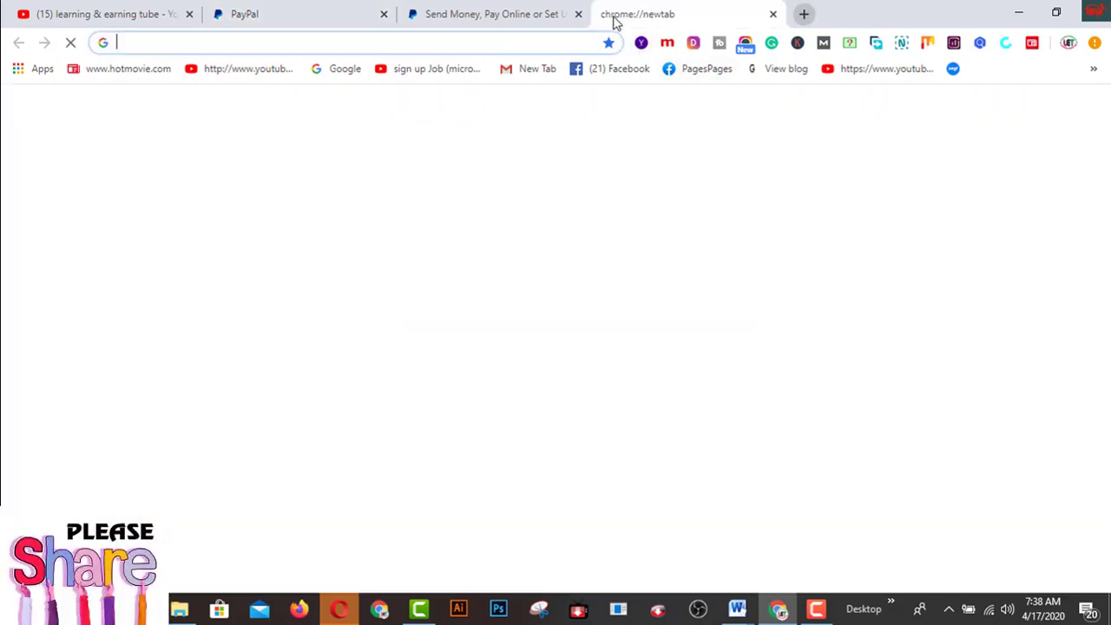
{"action": "left_click", "coordinate": [322, 68]}
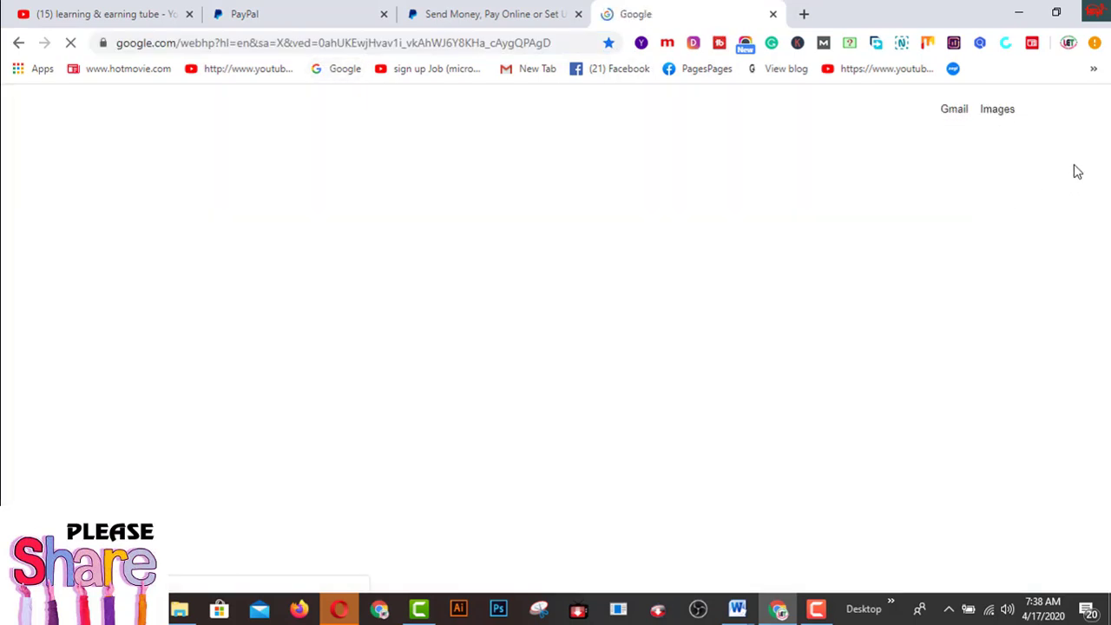
{"action": "left_click", "coordinate": [954, 108]}
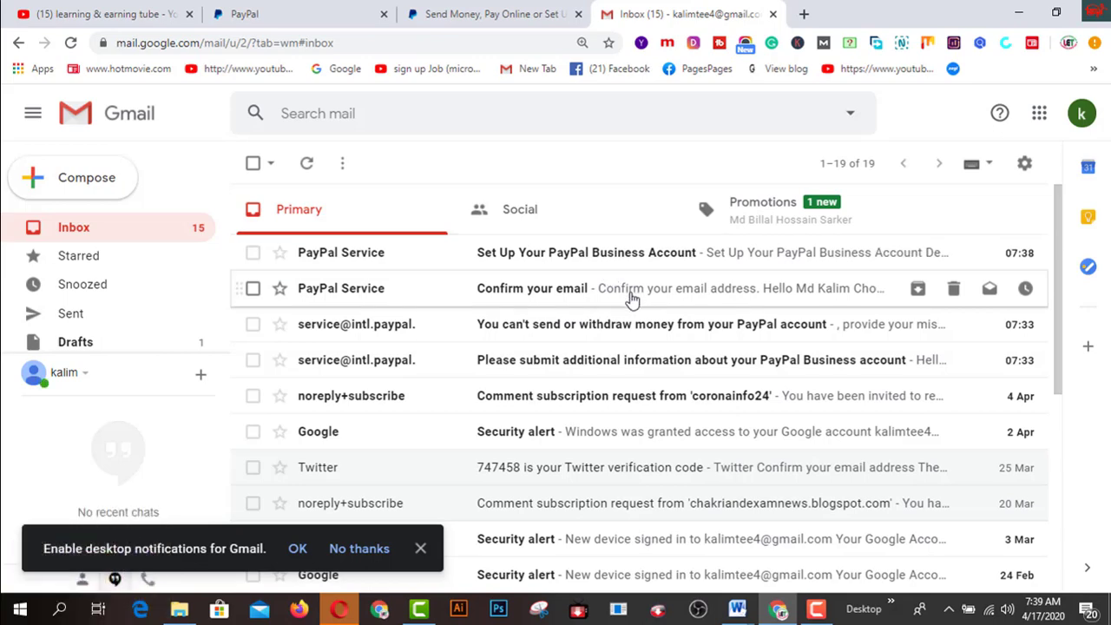
Open PayPal's 'Confirm your email' message and follow its Confirm Your Email link
{"action": "left_click", "coordinate": [632, 298]}
{"action": "scroll", "coordinate": [632, 299], "scroll_direction": "down", "scroll_amount": 2}
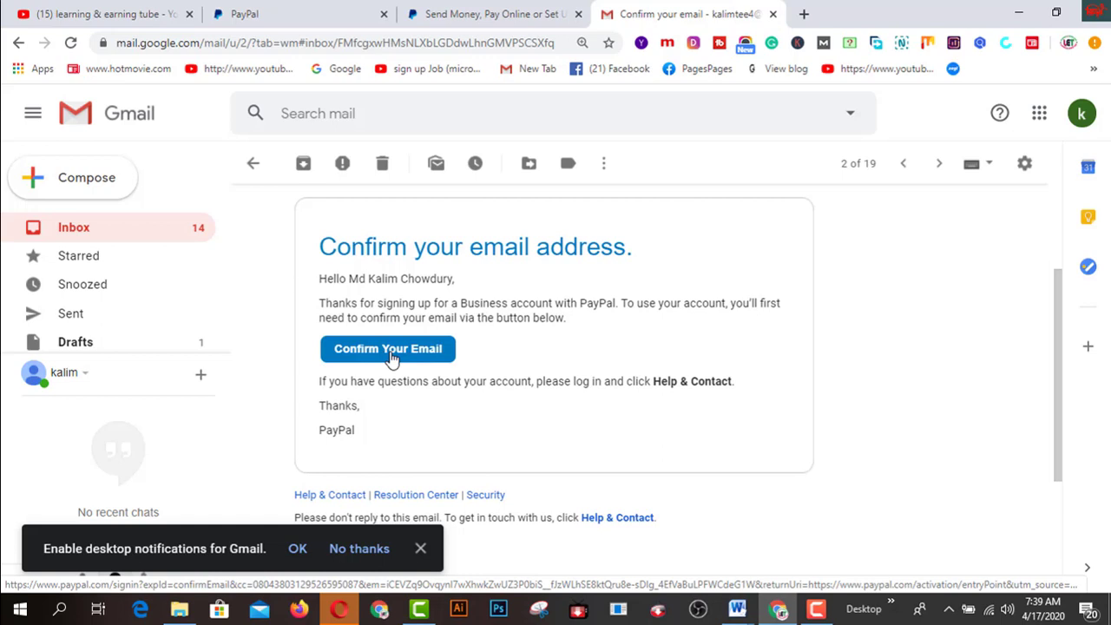
{"action": "left_click", "coordinate": [391, 359]}
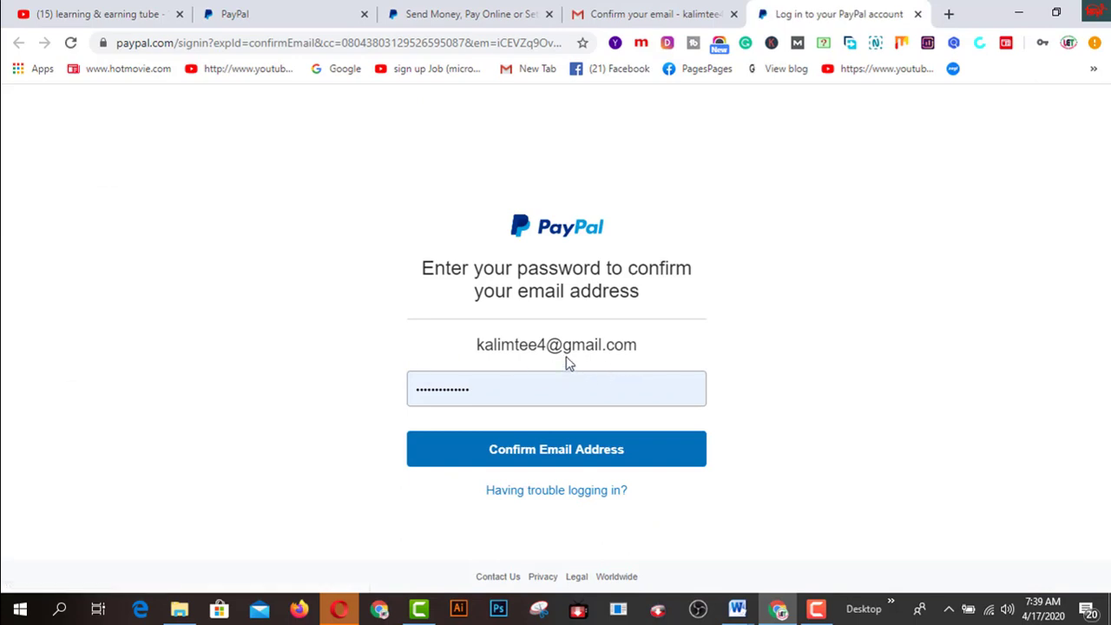
Confirm the email address, then scroll through the 'Welcome to your PayPal business account' page
{"action": "left_click", "coordinate": [563, 462]}
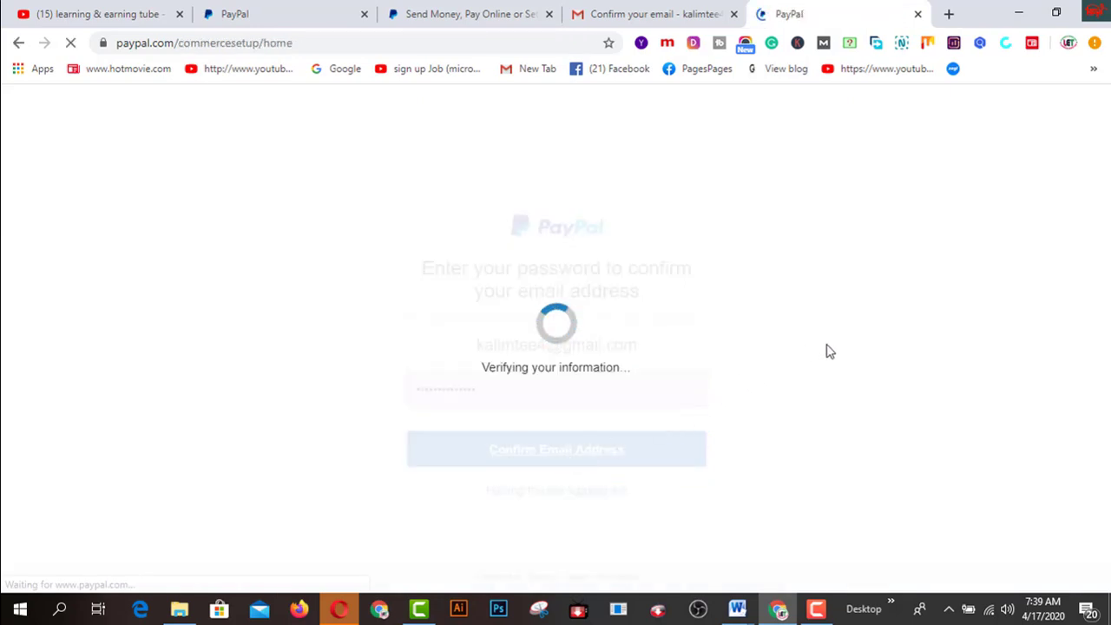
{"action": "scroll", "coordinate": [826, 351], "scroll_direction": "down", "scroll_amount": 1}
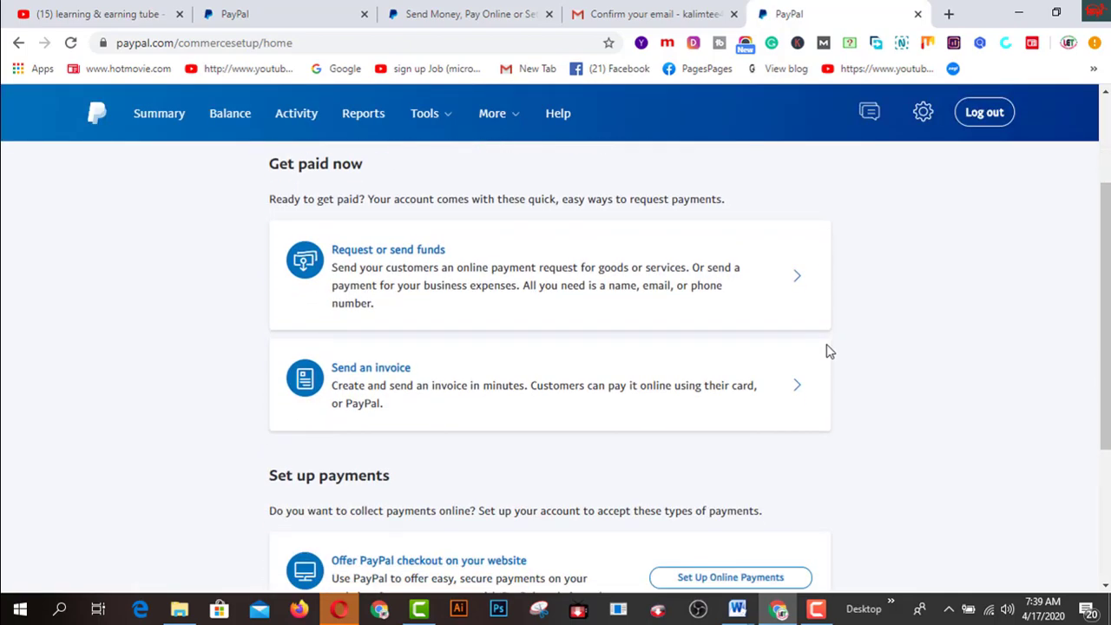
{"action": "scroll", "coordinate": [826, 351], "scroll_direction": "down", "scroll_amount": 1}
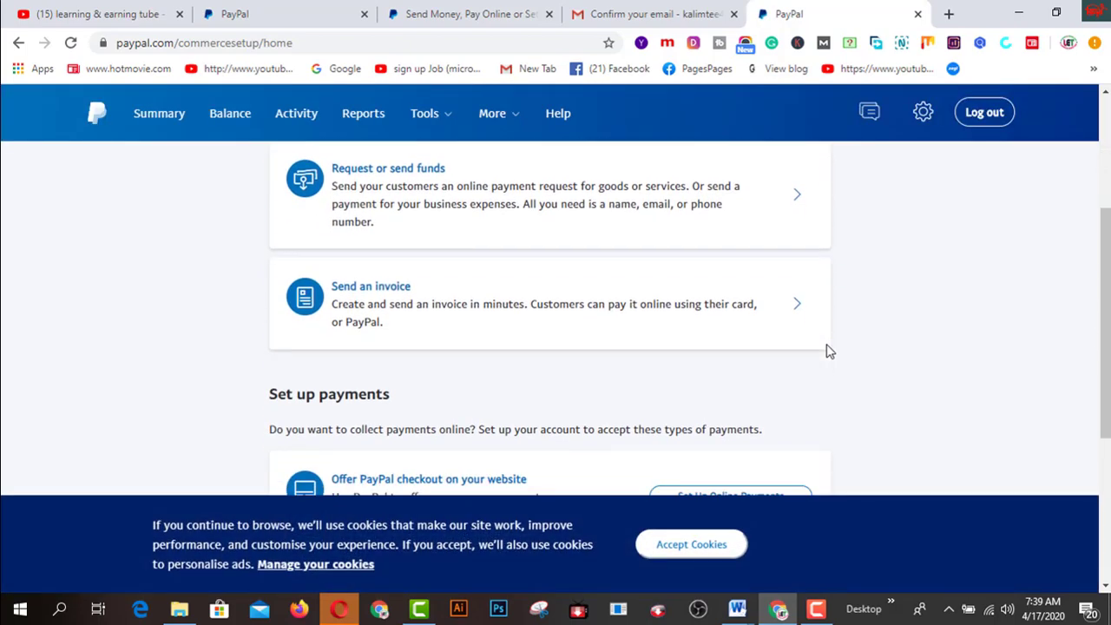
{"action": "scroll", "coordinate": [826, 351], "scroll_direction": "down", "scroll_amount": 2}
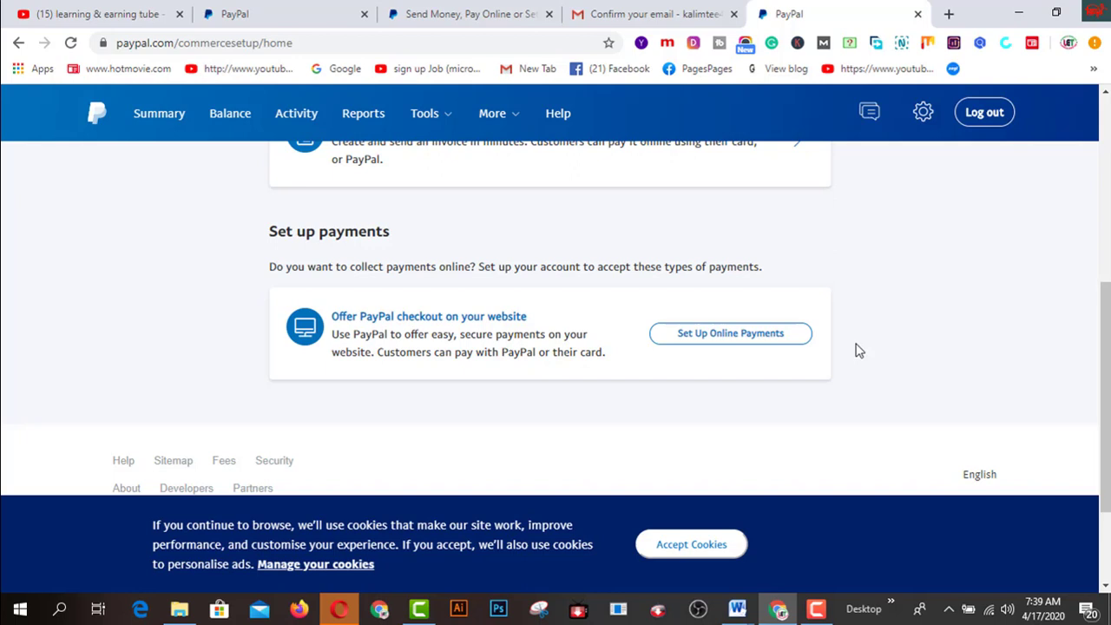
{"action": "scroll", "coordinate": [856, 351], "scroll_direction": "up", "scroll_amount": 2}
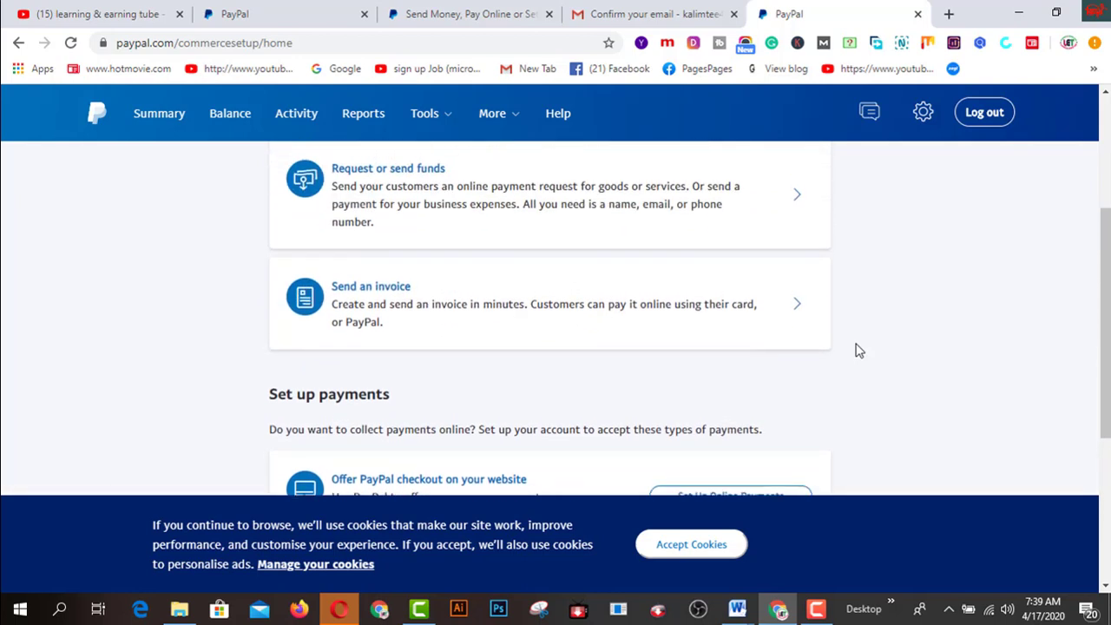
{"action": "scroll", "coordinate": [856, 351], "scroll_direction": "up", "scroll_amount": 2}
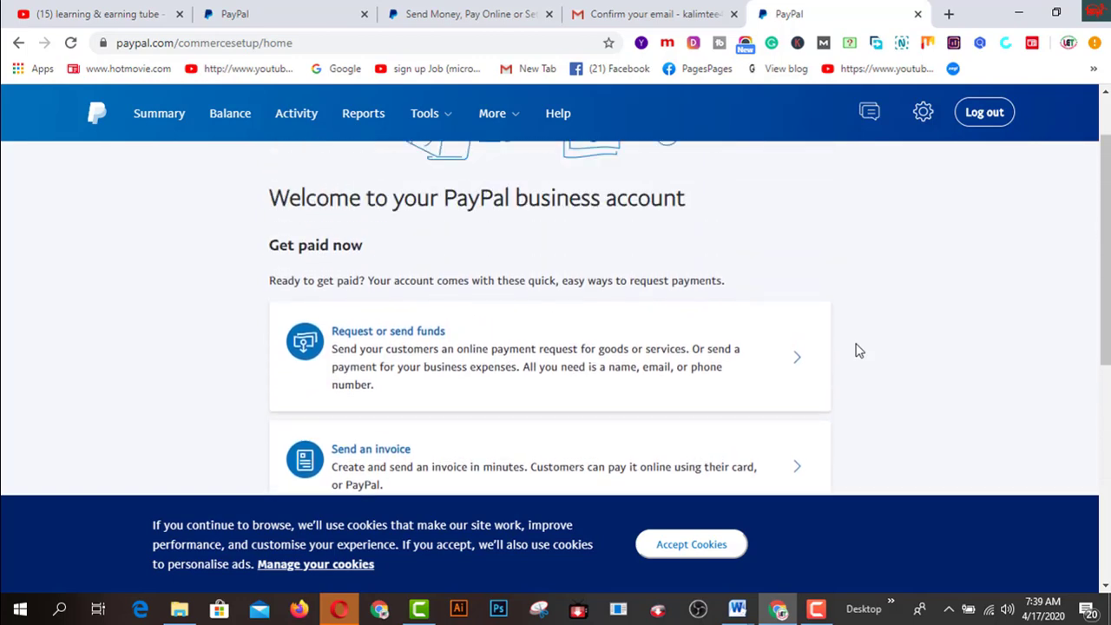
{"action": "scroll", "coordinate": [855, 351], "scroll_direction": "up", "scroll_amount": 1}
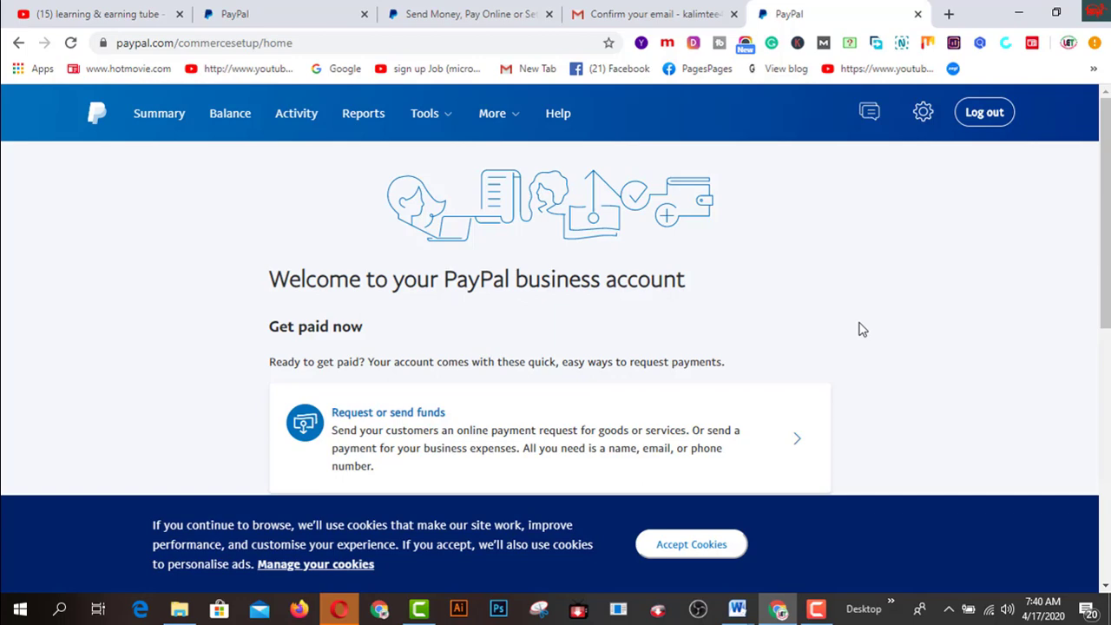
From the Gmail inbox, open 'Set Up Your PayPal Business Account' and follow Get Started Now
{"action": "left_click", "coordinate": [686, 16]}
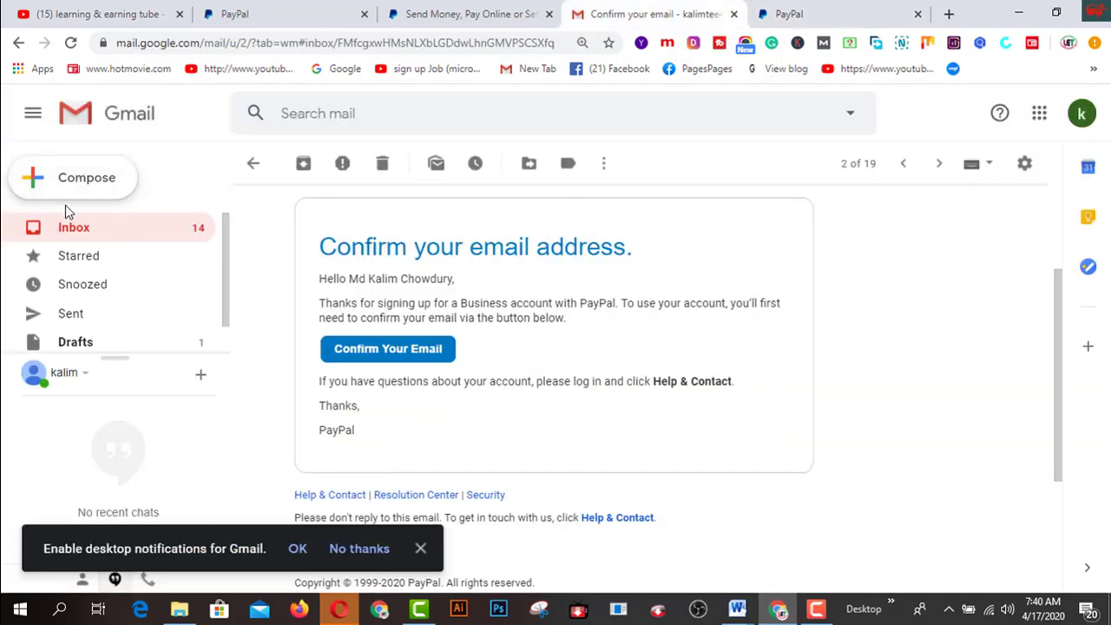
{"action": "left_click", "coordinate": [67, 230]}
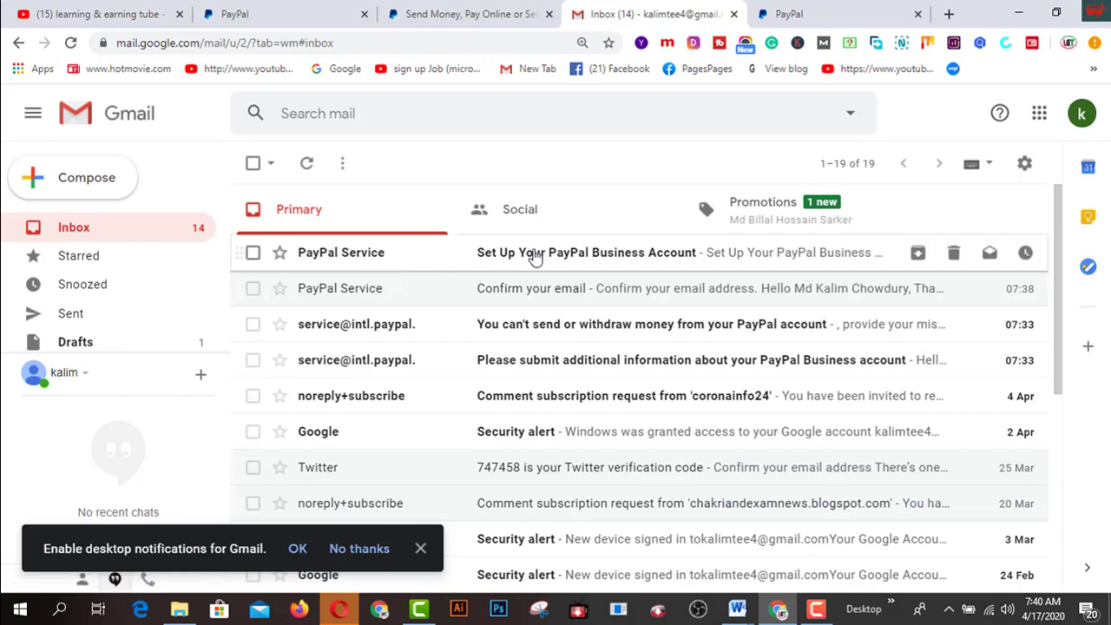
{"action": "left_click", "coordinate": [645, 262]}
{"action": "scroll", "coordinate": [731, 354], "scroll_direction": "down", "scroll_amount": 3}
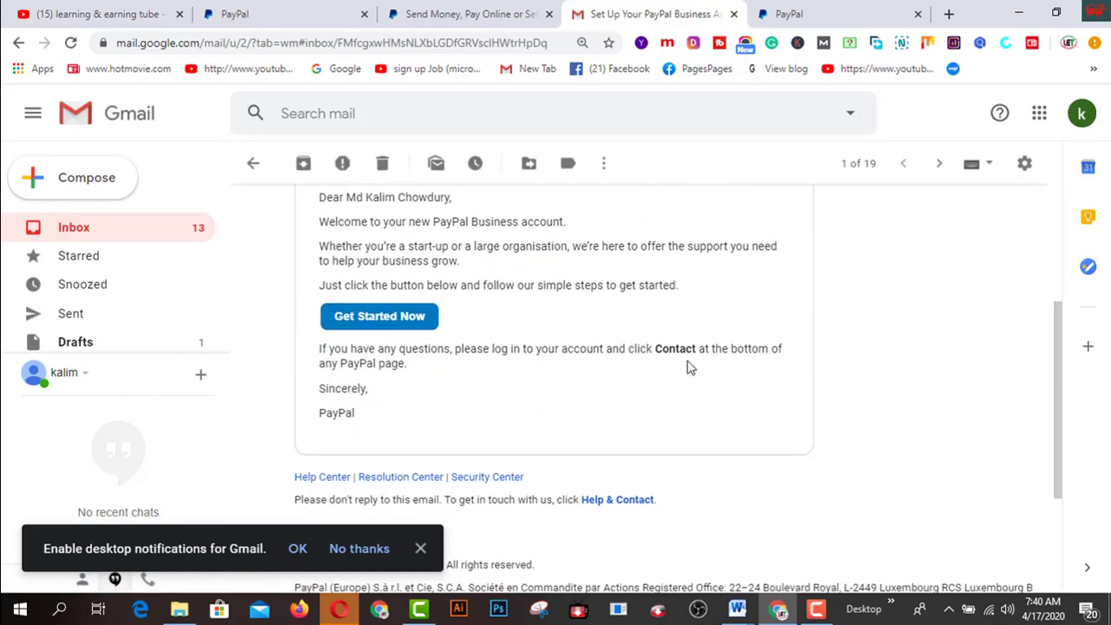
{"action": "left_click", "coordinate": [417, 318]}
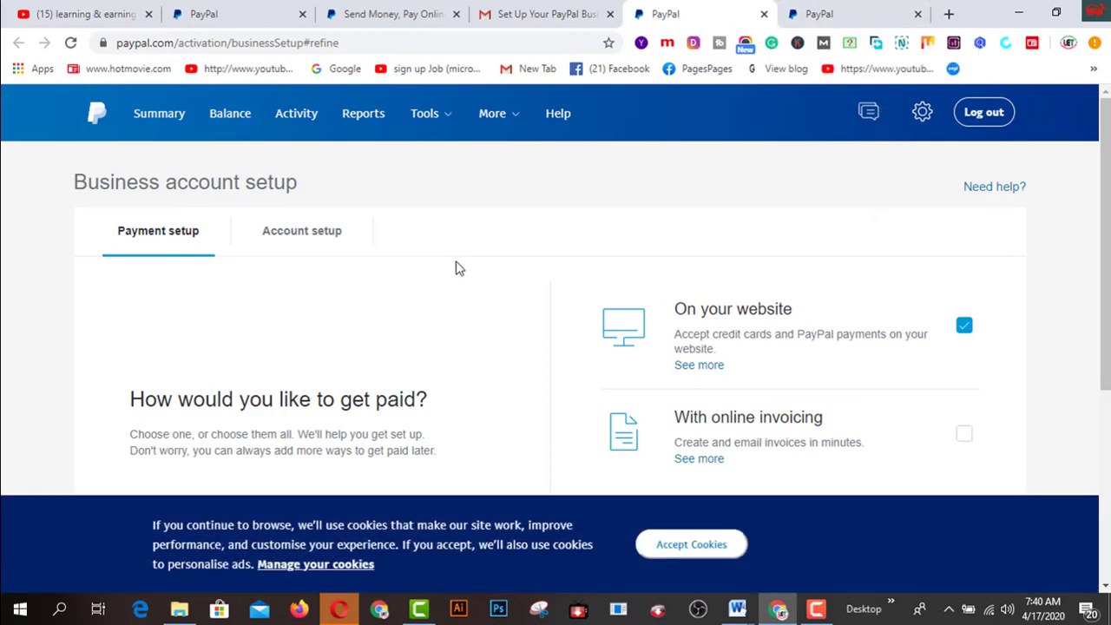
On the Business account setup page, show the Account setup steps
{"action": "scroll", "coordinate": [458, 268], "scroll_direction": "down", "scroll_amount": 1}
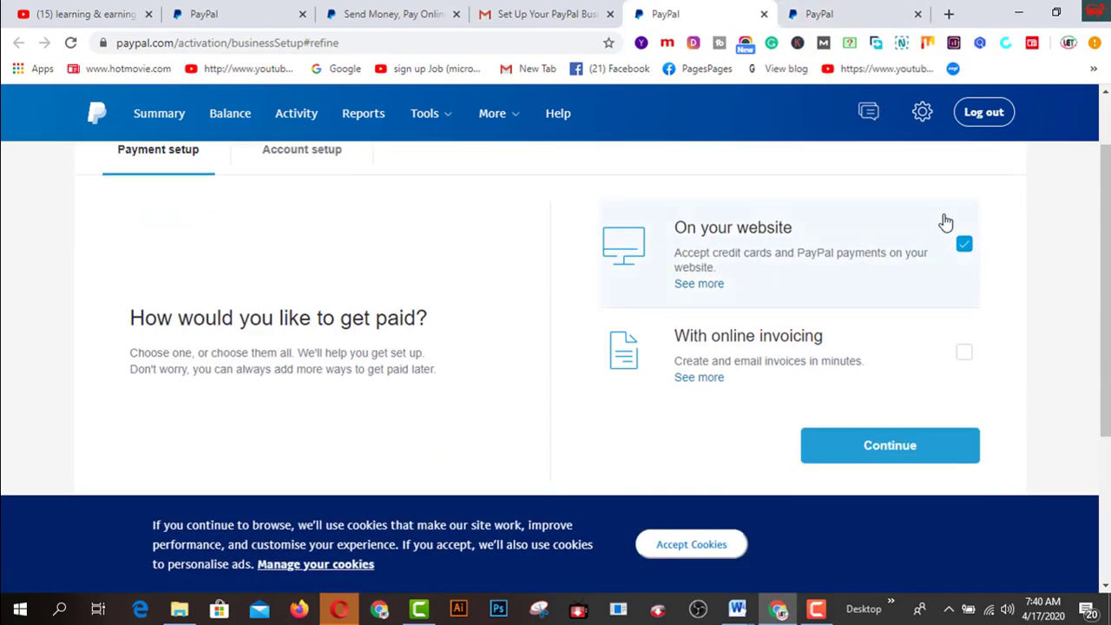
{"action": "scroll", "coordinate": [393, 311], "scroll_direction": "up", "scroll_amount": 1}
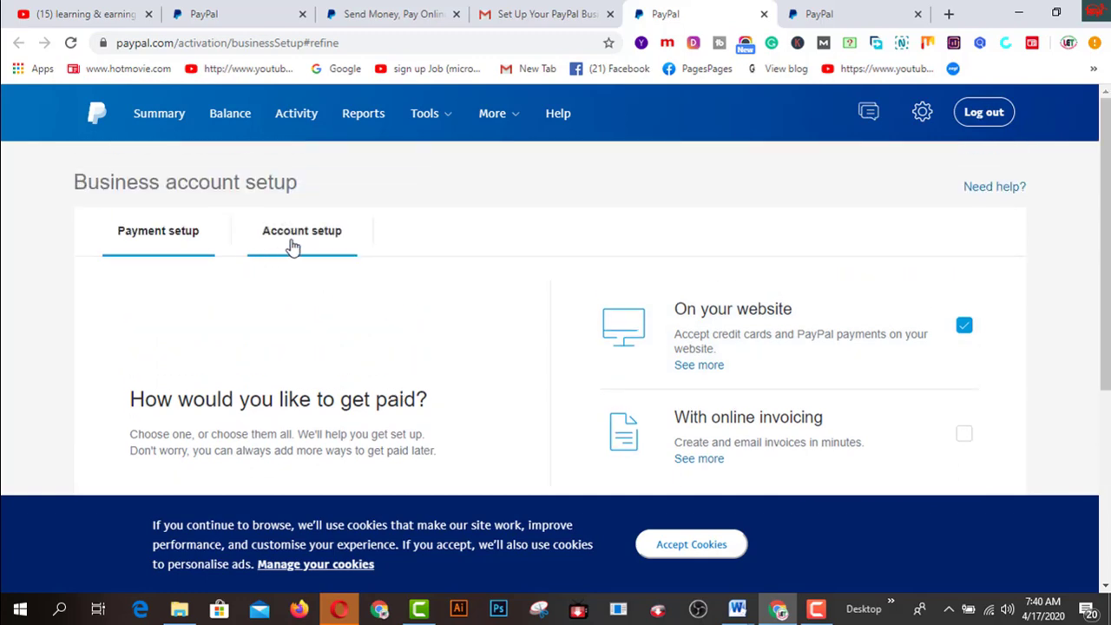
{"action": "left_click", "coordinate": [293, 247]}
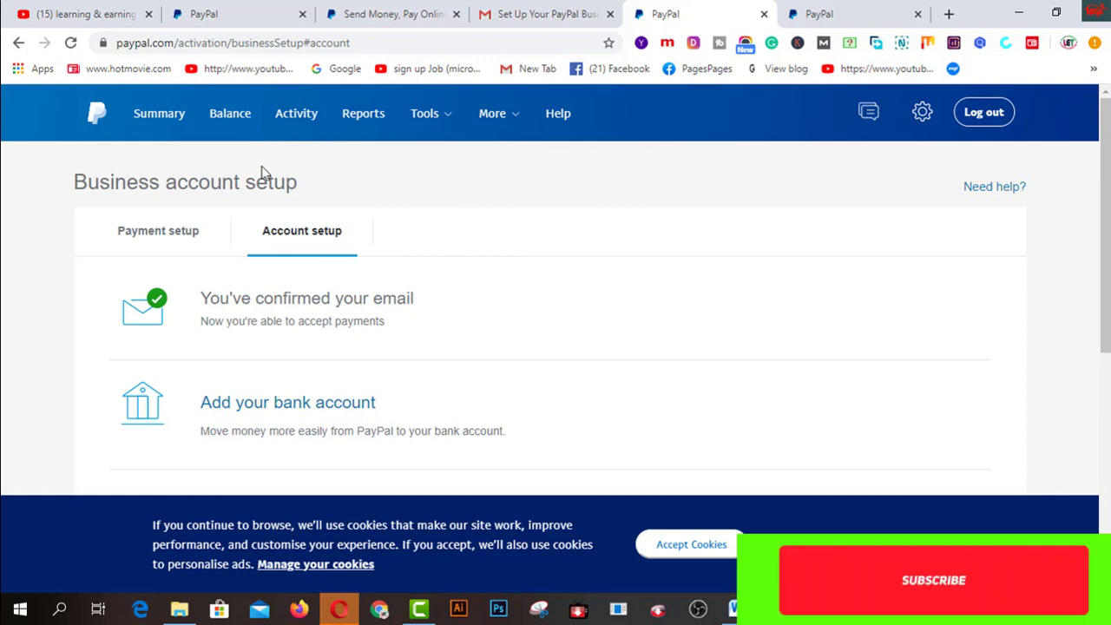
{"action": "left_click", "coordinate": [228, 117]}
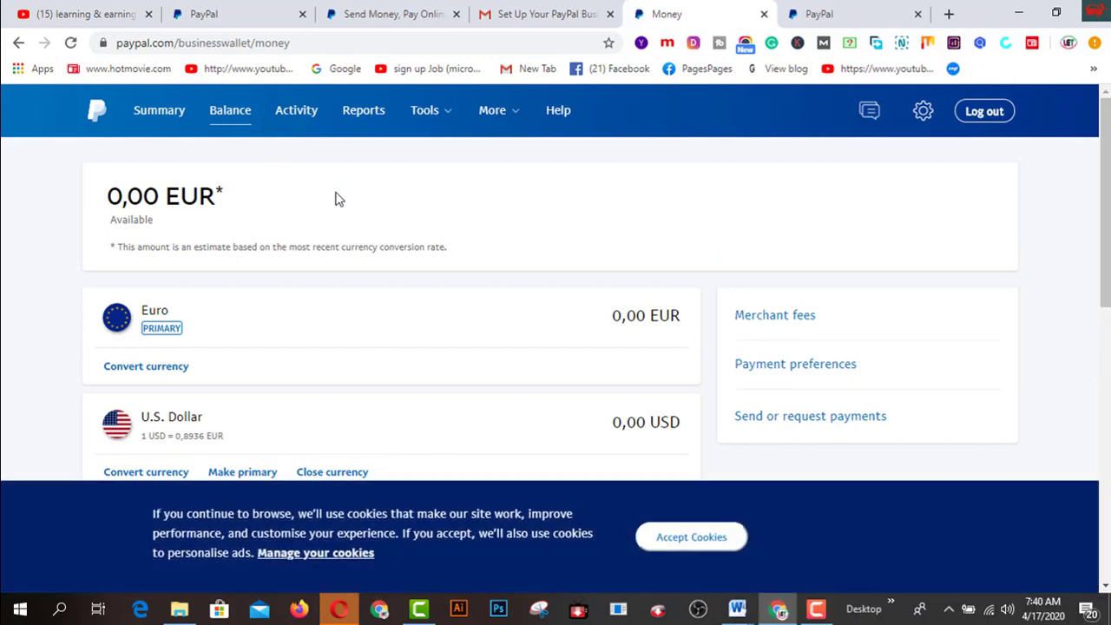
{"action": "scroll", "coordinate": [339, 200], "scroll_direction": "down", "scroll_amount": 2}
{"action": "scroll", "coordinate": [339, 199], "scroll_direction": "up", "scroll_amount": 2}
{"action": "scroll", "coordinate": [265, 242], "scroll_direction": "down", "scroll_amount": 2}
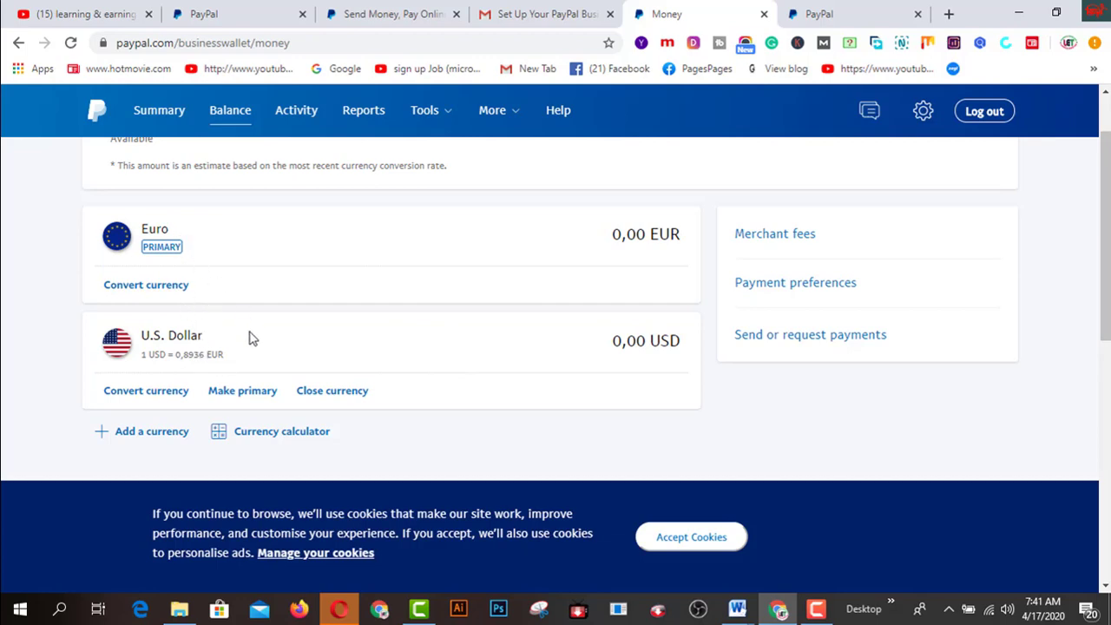
Make U.S. Dollar the primary currency, leaving Euro as a secondary balance
{"action": "left_click", "coordinate": [227, 395]}
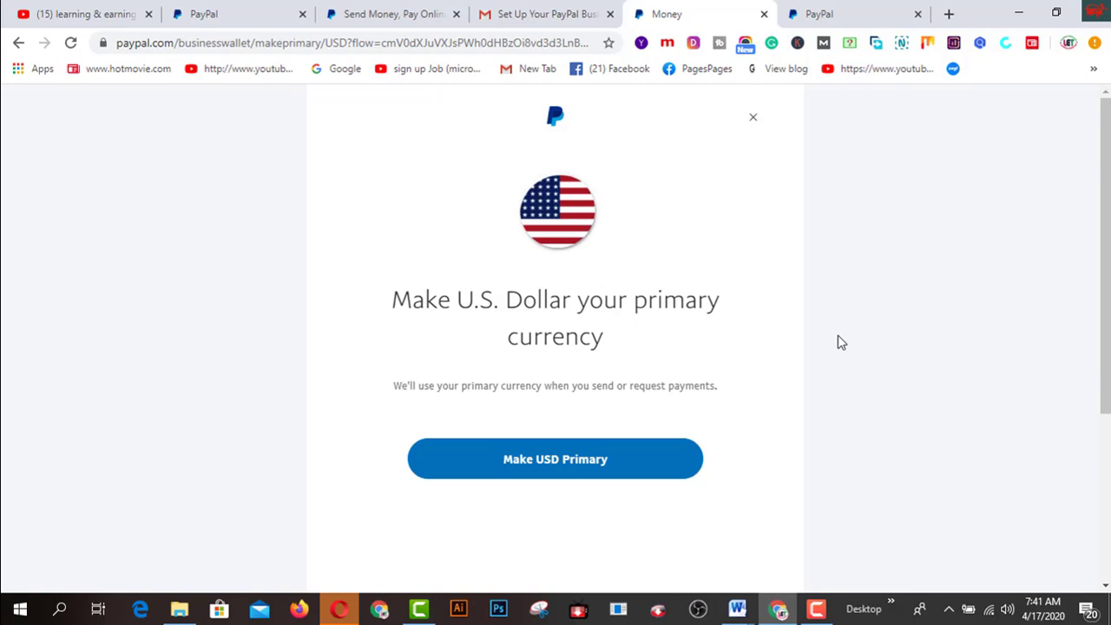
{"action": "left_click", "coordinate": [539, 476]}
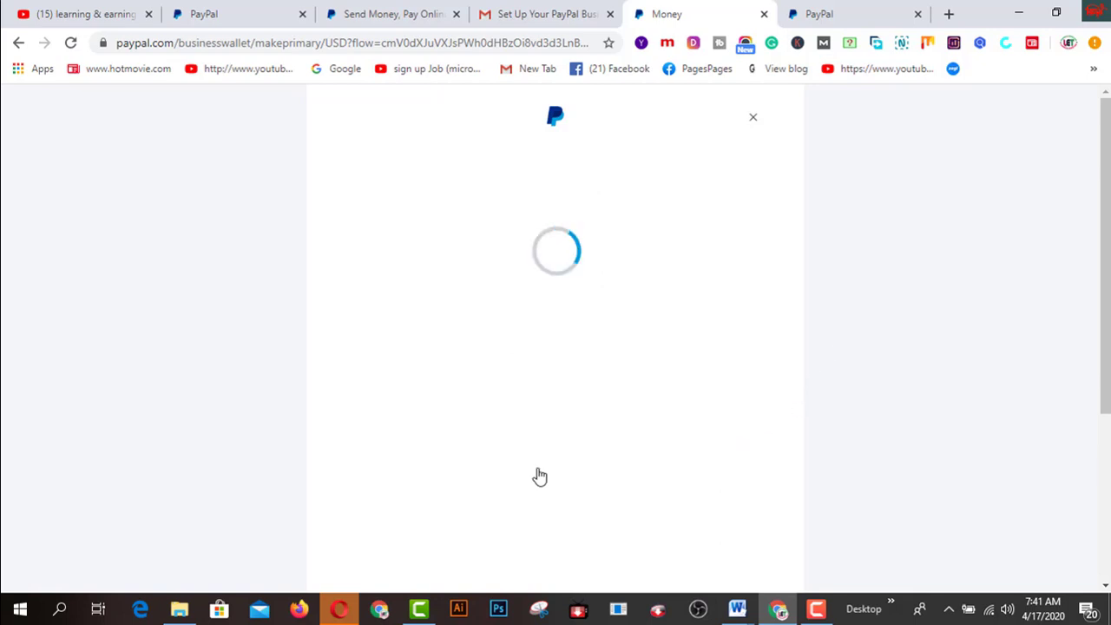
{"action": "left_click", "coordinate": [555, 558]}
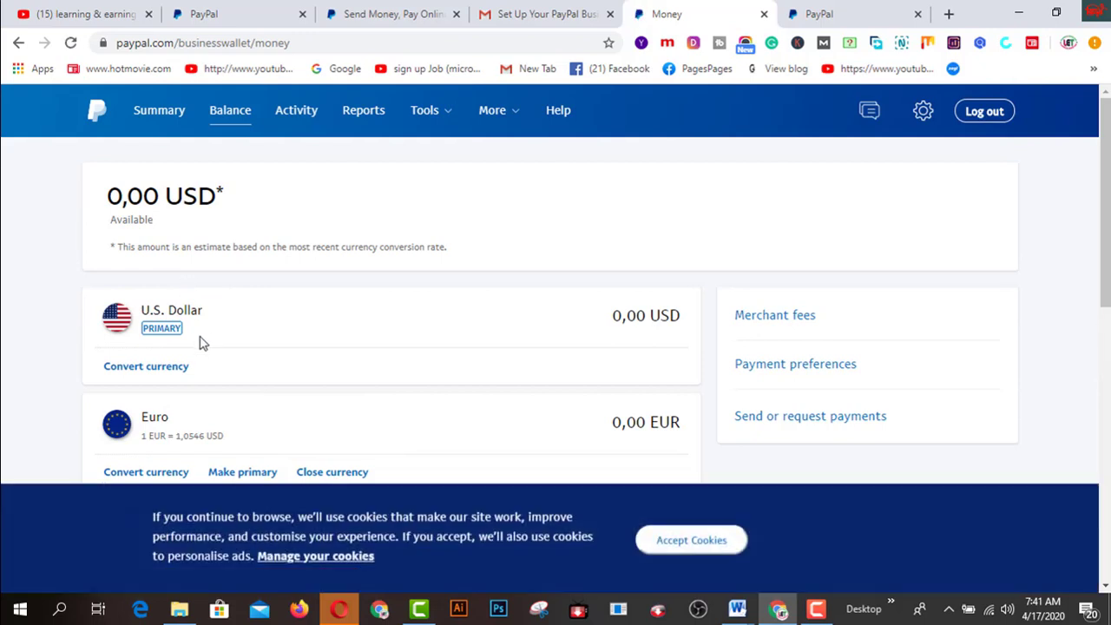
{"action": "scroll", "coordinate": [243, 327], "scroll_direction": "down", "scroll_amount": 1}
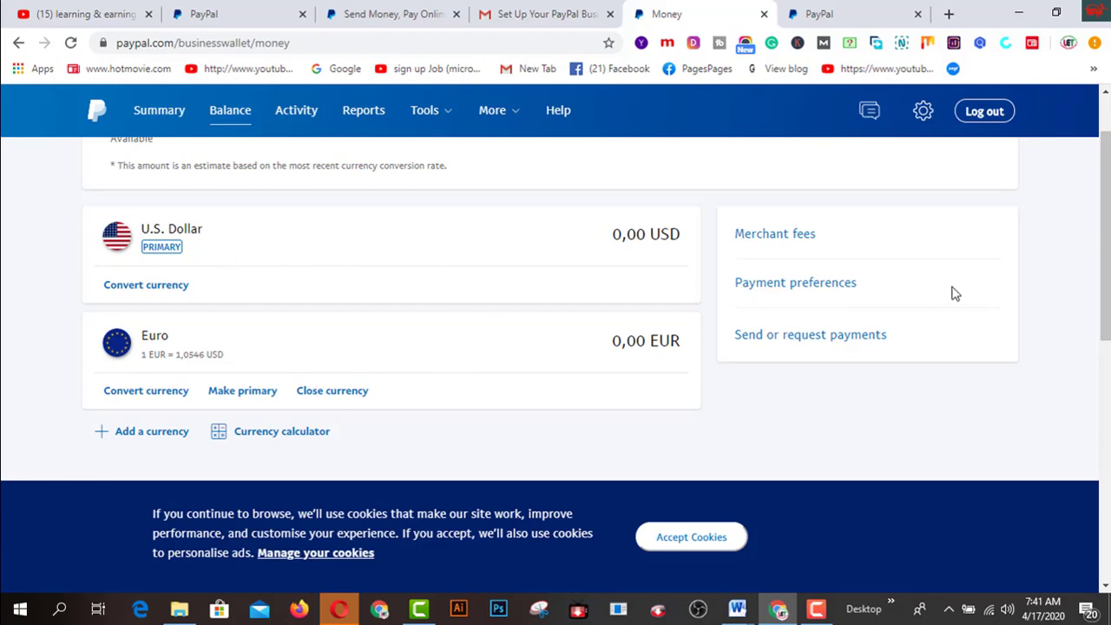
{"action": "scroll", "coordinate": [955, 294], "scroll_direction": "up", "scroll_amount": 1}
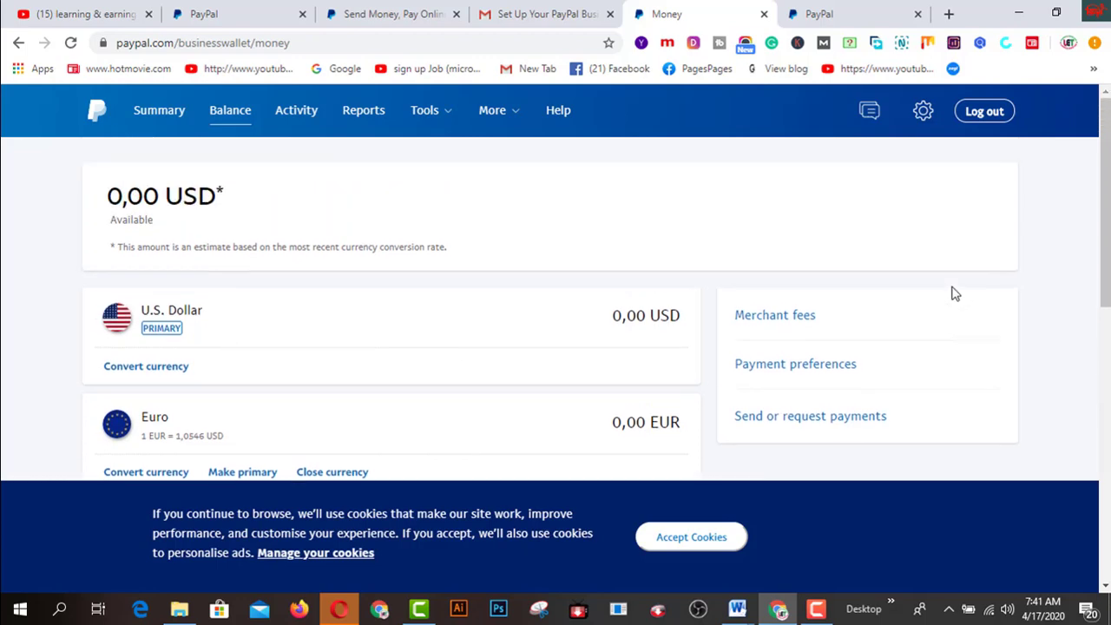
Open Account Settings from the gear menu and browse Account access: Log in with PayPal, API access, Manage Users, Limits
{"action": "left_click", "coordinate": [925, 115]}
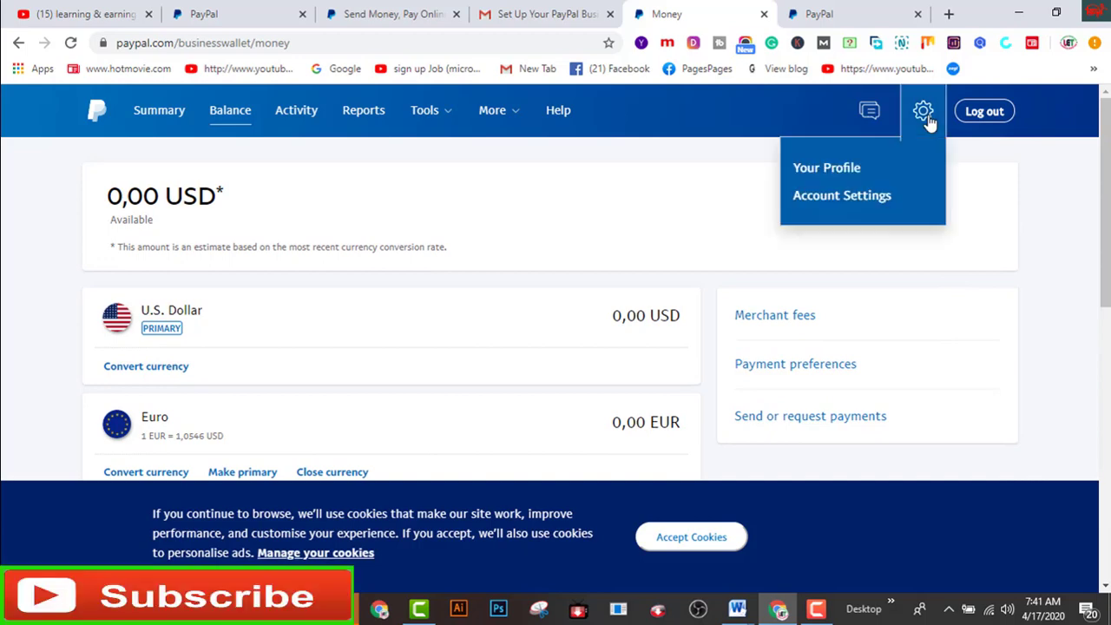
{"action": "left_click", "coordinate": [843, 207]}
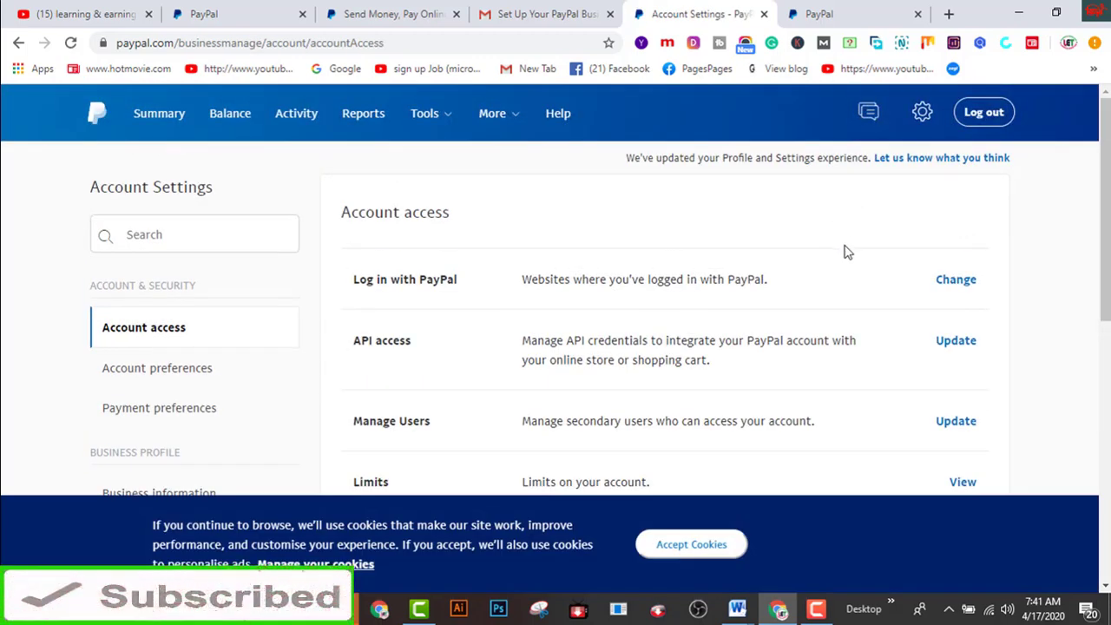
{"action": "scroll", "coordinate": [847, 252], "scroll_direction": "down", "scroll_amount": 4}
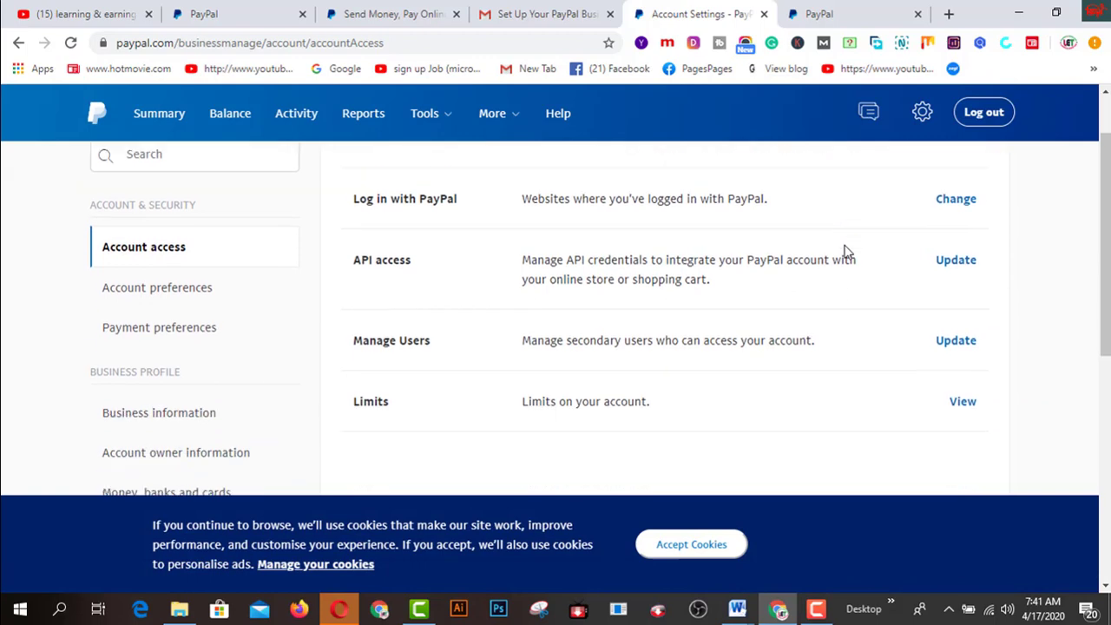
{"action": "scroll", "coordinate": [847, 252], "scroll_direction": "up", "scroll_amount": 2}
{"action": "scroll", "coordinate": [847, 252], "scroll_direction": "up", "scroll_amount": 2}
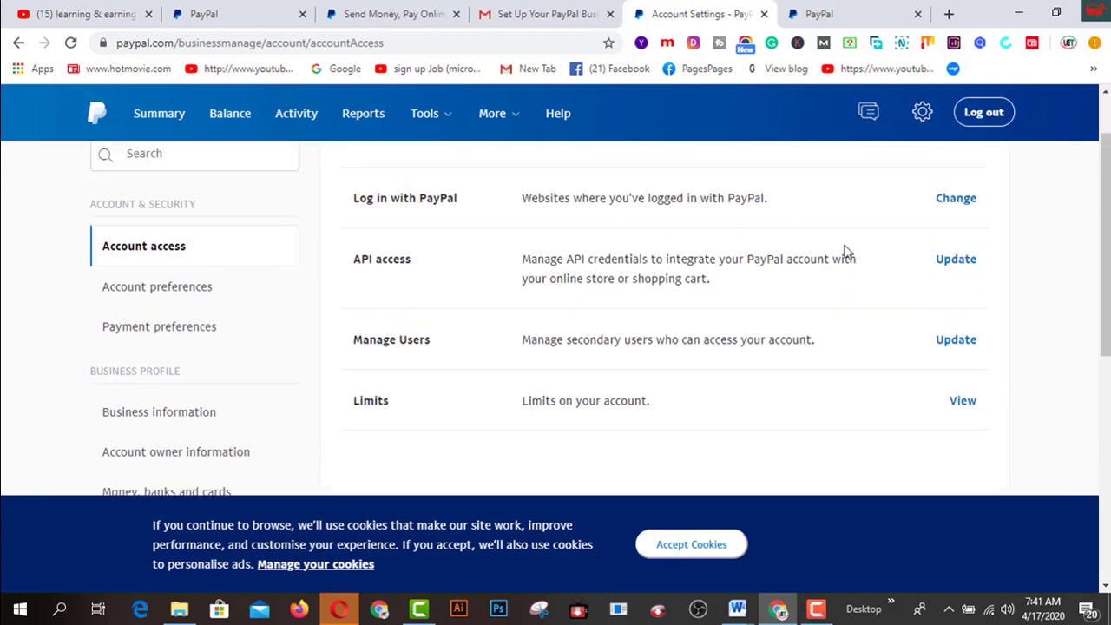
{"action": "scroll", "coordinate": [848, 251], "scroll_direction": "up", "scroll_amount": 1}
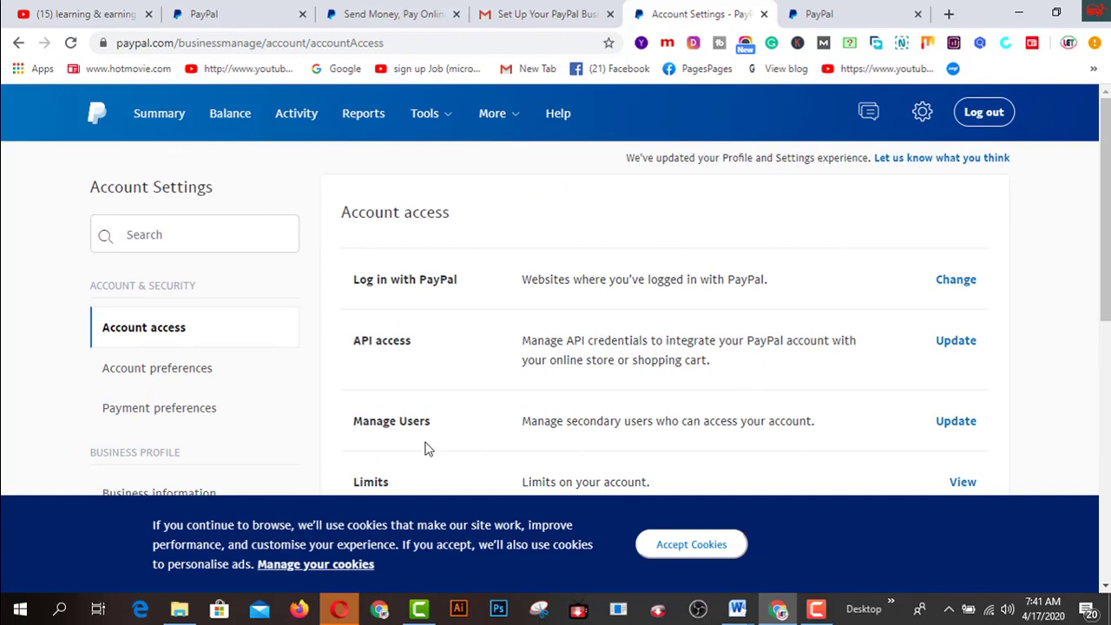
{"action": "scroll", "coordinate": [669, 393], "scroll_direction": "down", "scroll_amount": 1}
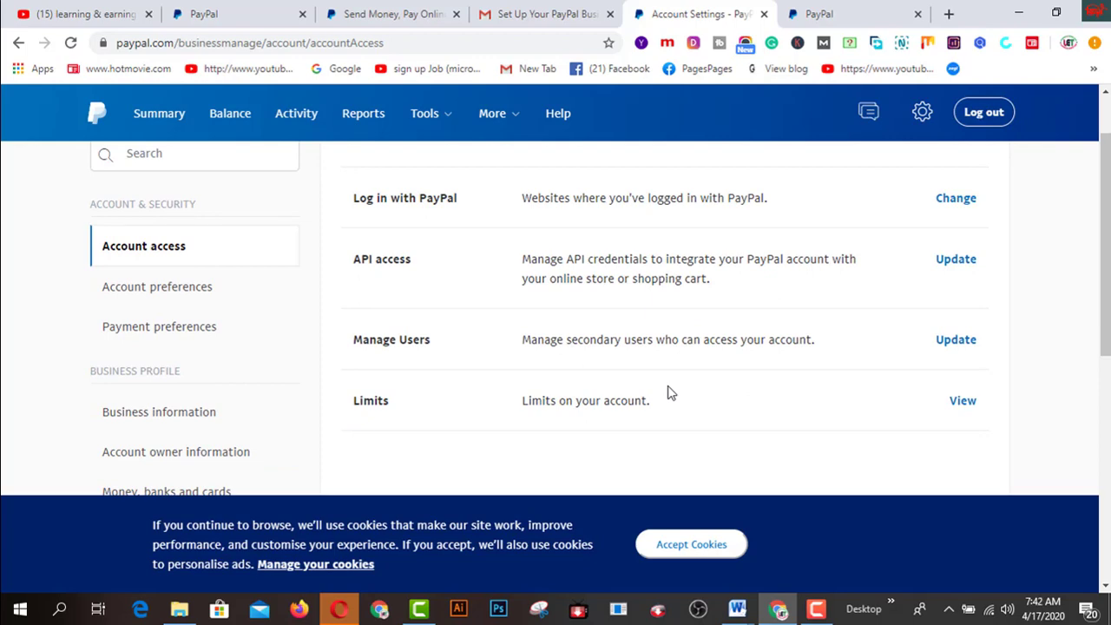
{"action": "scroll", "coordinate": [669, 392], "scroll_direction": "down", "scroll_amount": 1}
{"action": "scroll", "coordinate": [669, 393], "scroll_direction": "down", "scroll_amount": 1}
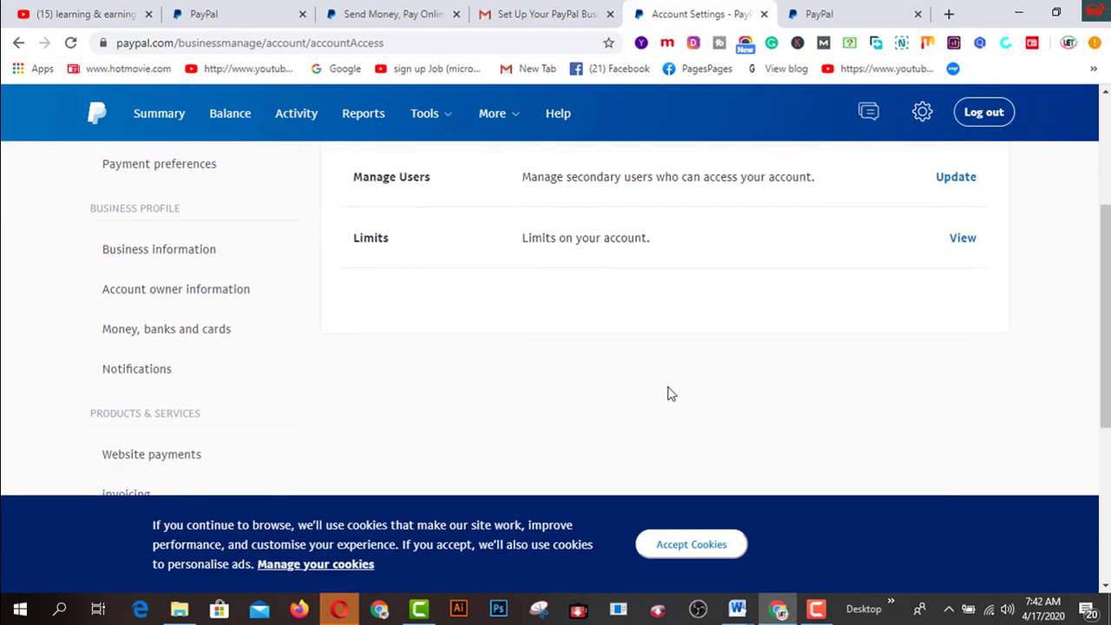
{"action": "scroll", "coordinate": [670, 393], "scroll_direction": "down", "scroll_amount": 1}
{"action": "scroll", "coordinate": [804, 394], "scroll_direction": "up", "scroll_amount": 4}
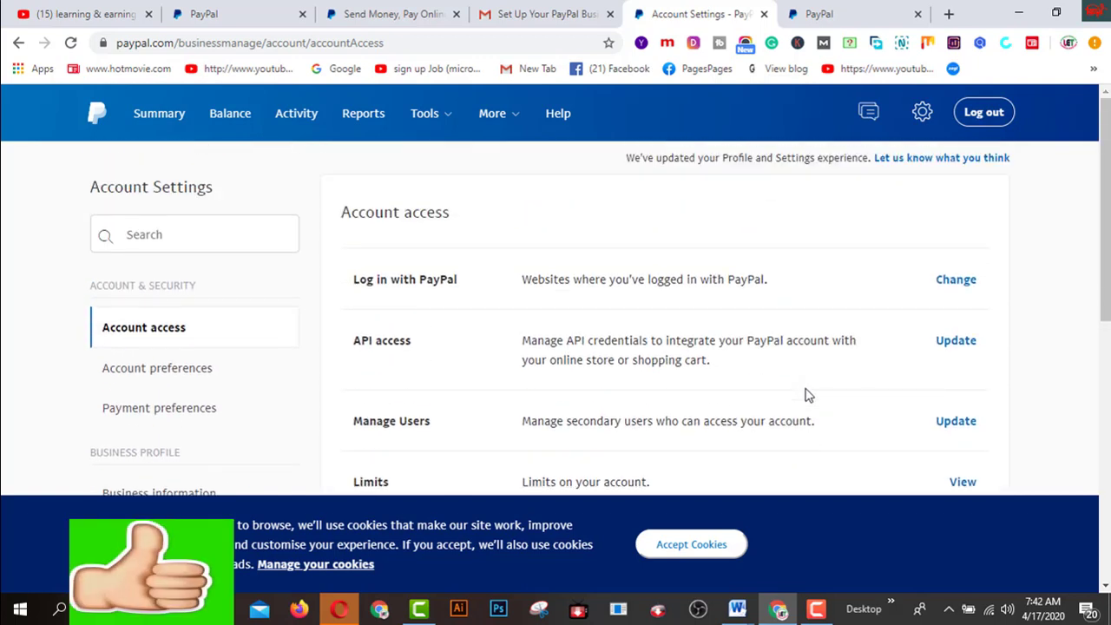
Look through the profile's Login and security page, then return to Balance
{"action": "left_click", "coordinate": [923, 115]}
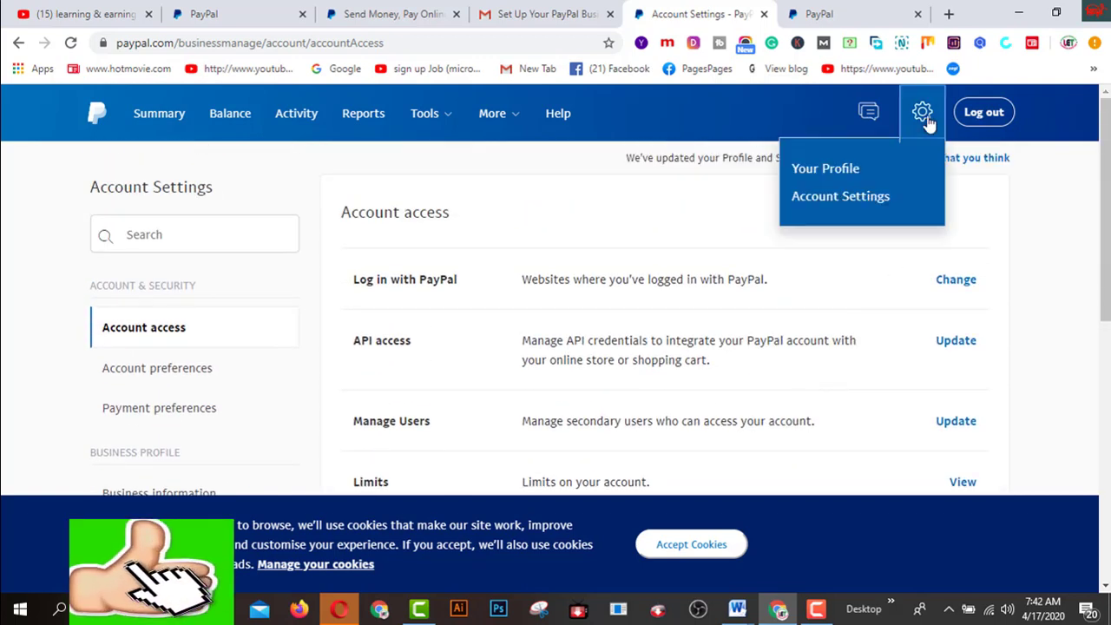
{"action": "left_click", "coordinate": [825, 170]}
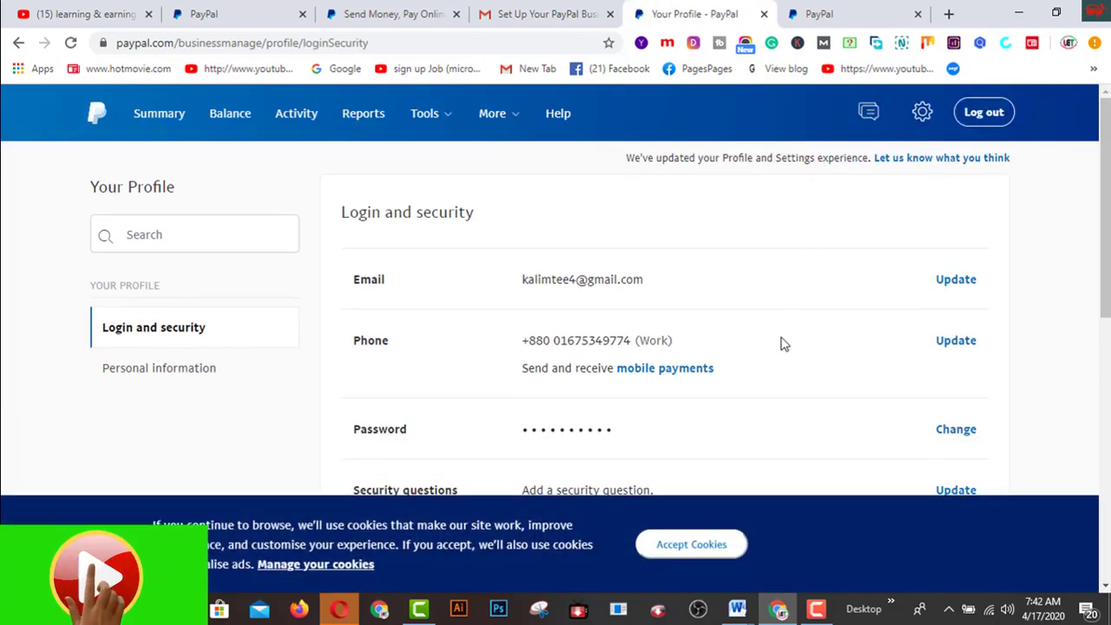
{"action": "scroll", "coordinate": [782, 344], "scroll_direction": "down", "scroll_amount": 3}
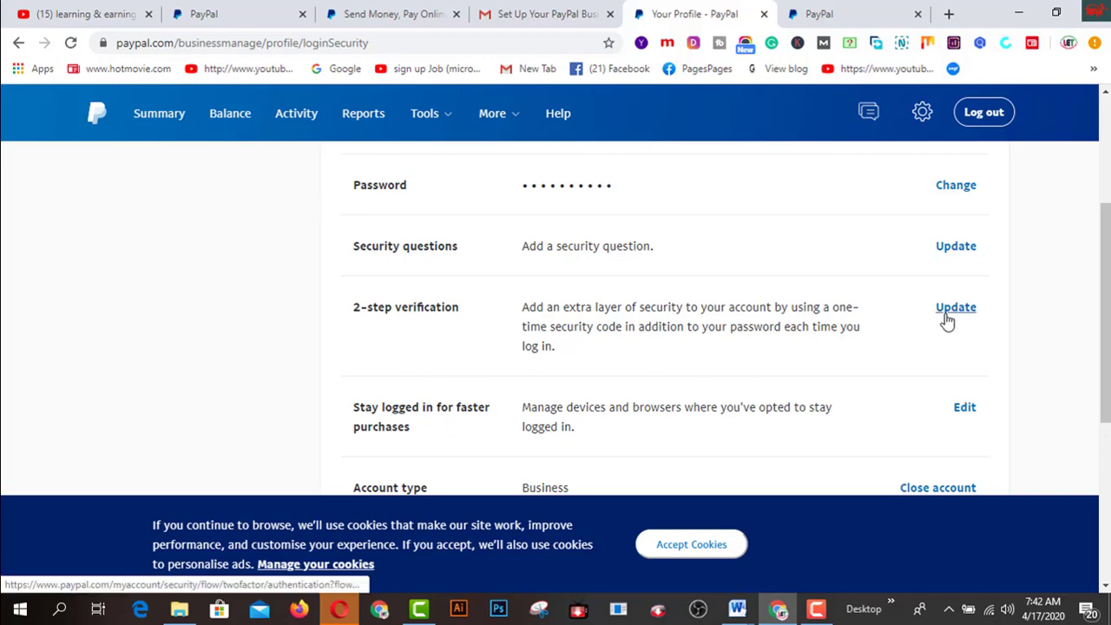
{"action": "scroll", "coordinate": [929, 326], "scroll_direction": "down", "scroll_amount": 1}
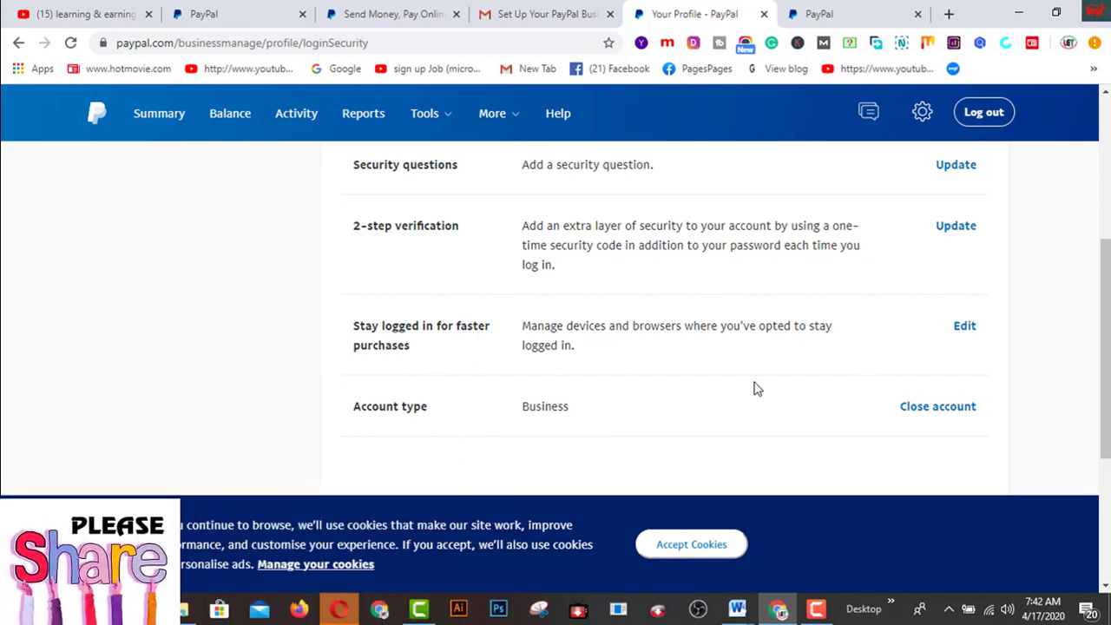
{"action": "scroll", "coordinate": [755, 389], "scroll_direction": "up", "scroll_amount": 4}
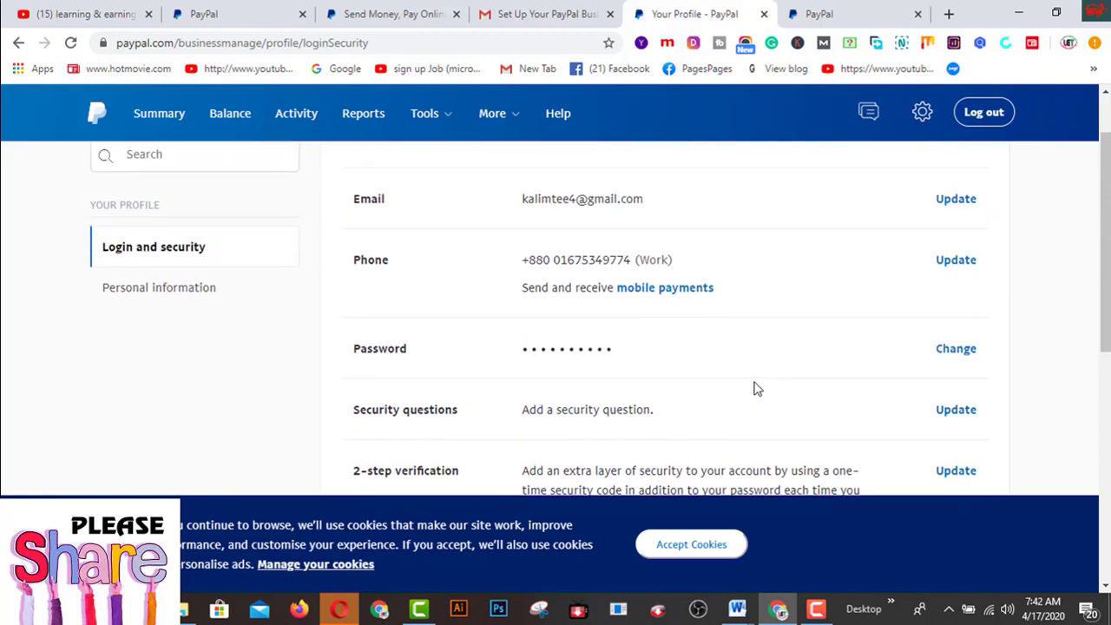
{"action": "scroll", "coordinate": [756, 389], "scroll_direction": "down", "scroll_amount": 5}
{"action": "scroll", "coordinate": [753, 389], "scroll_direction": "down", "scroll_amount": 2}
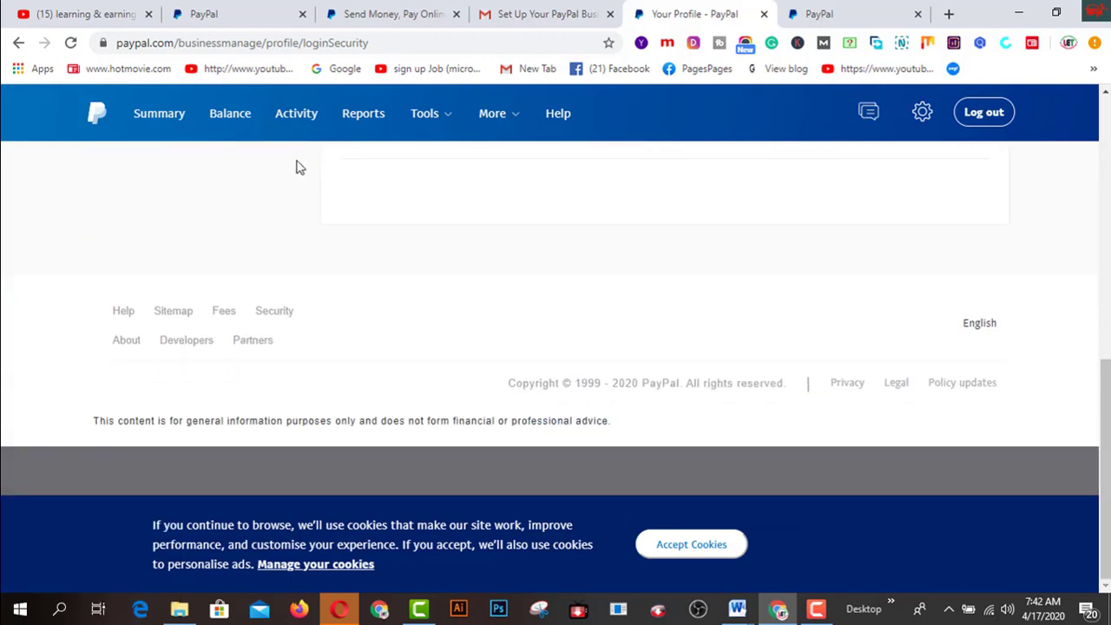
{"action": "left_click", "coordinate": [231, 119]}
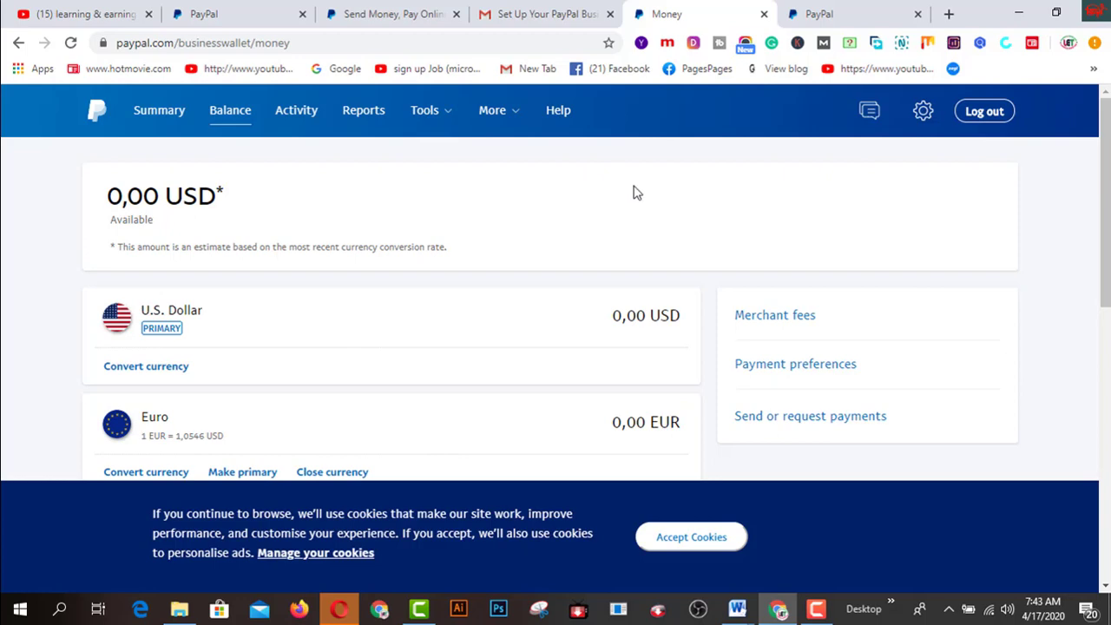
Switch to the 'learning & earning tube' YouTube channel and scroll through its uploads and created playlists
{"action": "left_click", "coordinate": [103, 21]}
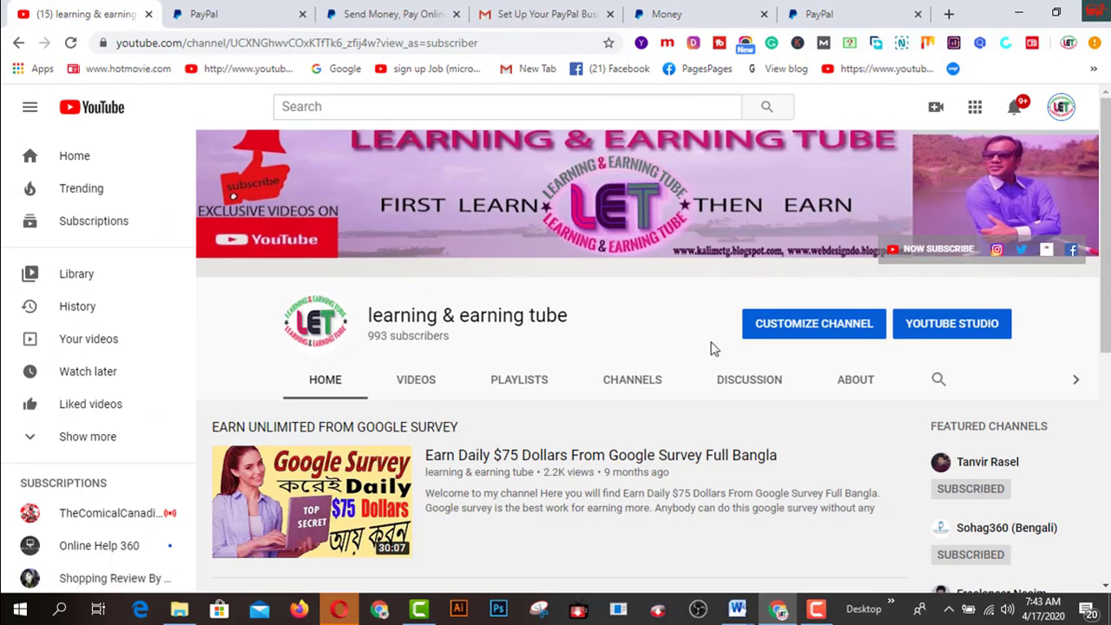
{"action": "scroll", "coordinate": [710, 348], "scroll_direction": "down", "scroll_amount": 1}
{"action": "scroll", "coordinate": [710, 349], "scroll_direction": "down", "scroll_amount": 1}
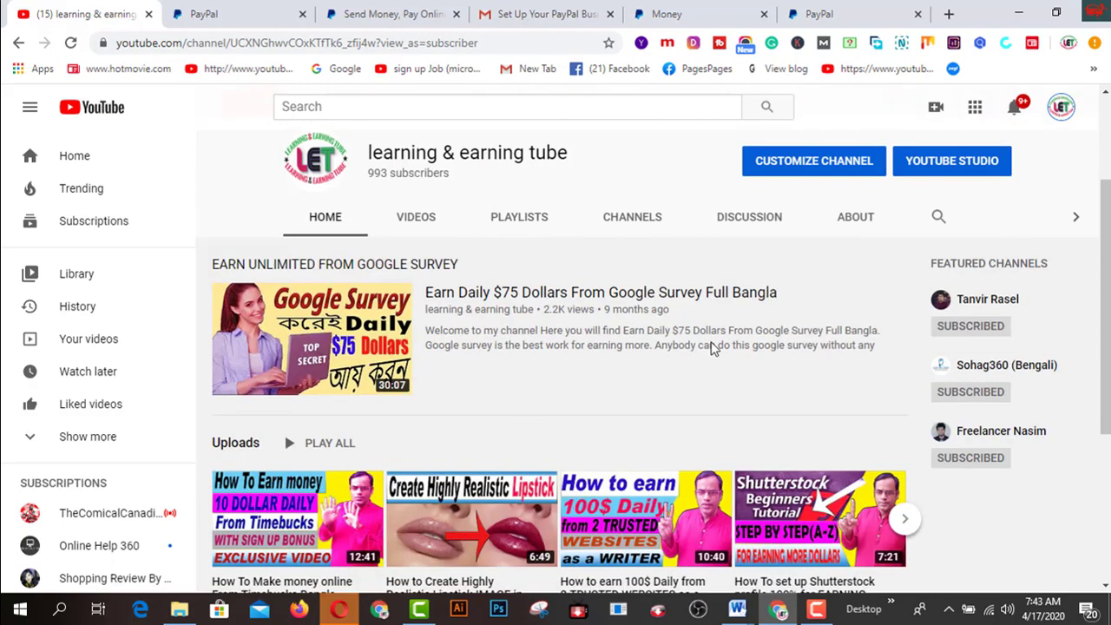
{"action": "scroll", "coordinate": [710, 348], "scroll_direction": "down", "scroll_amount": 2}
{"action": "scroll", "coordinate": [710, 350], "scroll_direction": "down", "scroll_amount": 2}
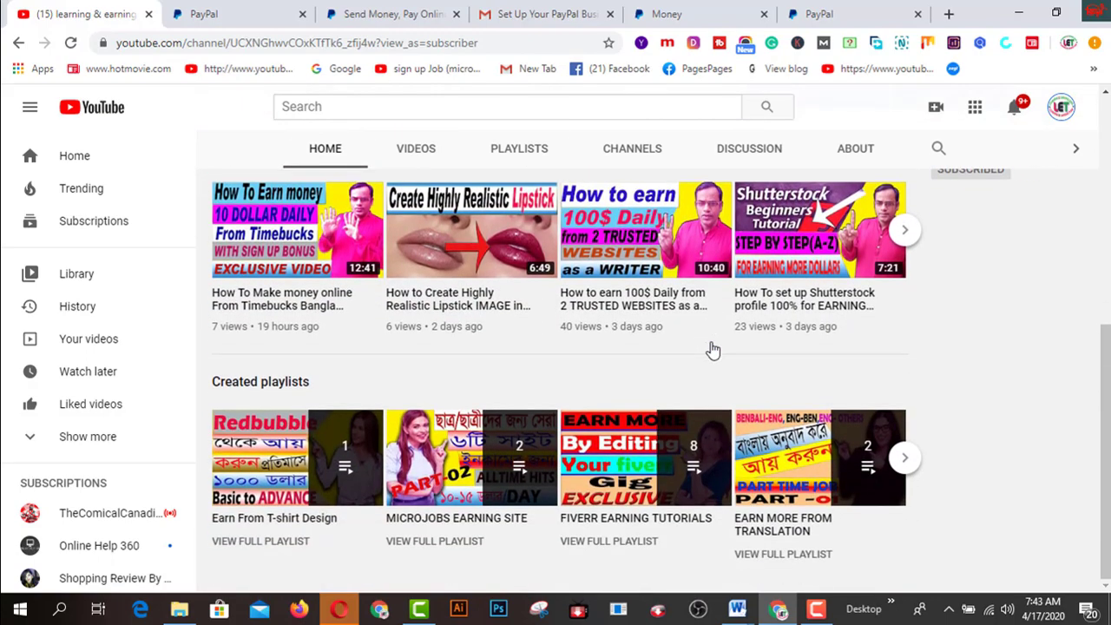
{"action": "scroll", "coordinate": [711, 350], "scroll_direction": "up", "scroll_amount": 5}
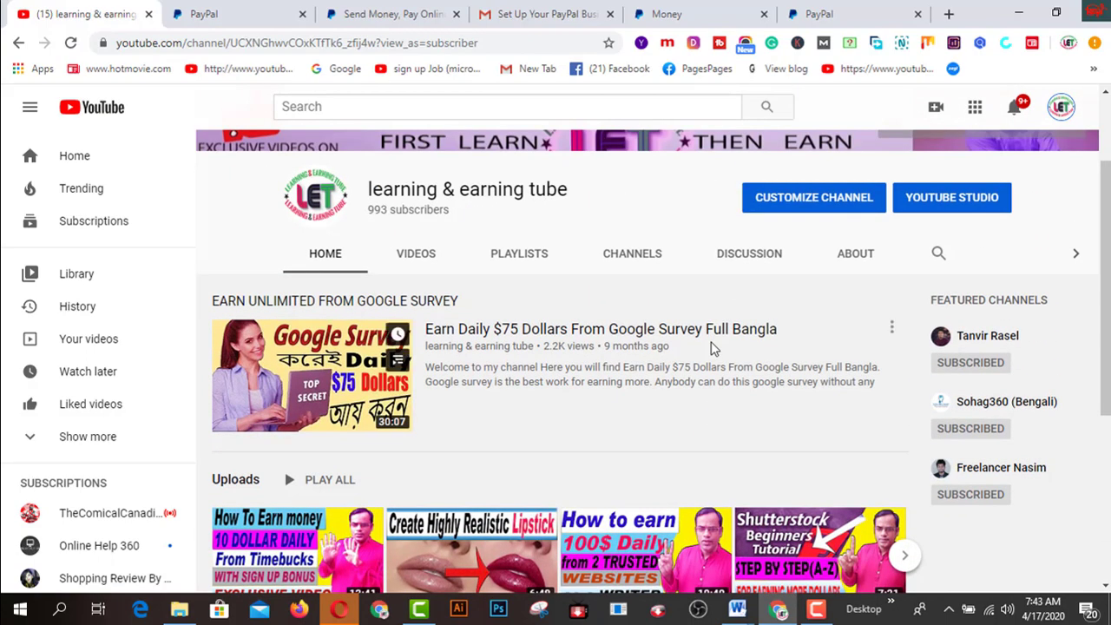
{"action": "scroll", "coordinate": [710, 349], "scroll_direction": "up", "scroll_amount": 2}
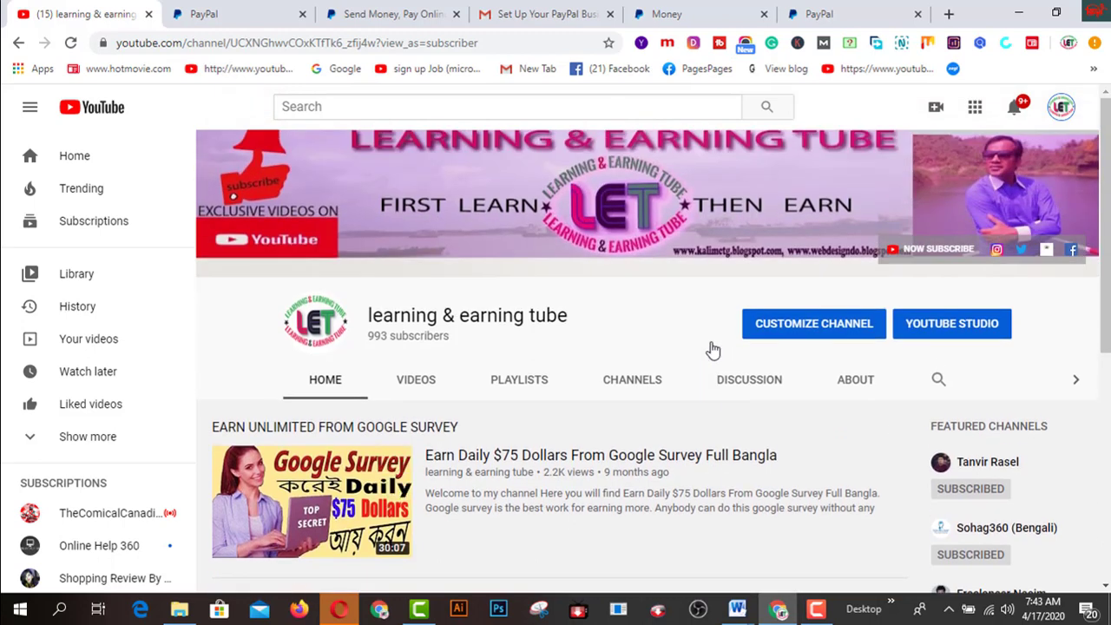